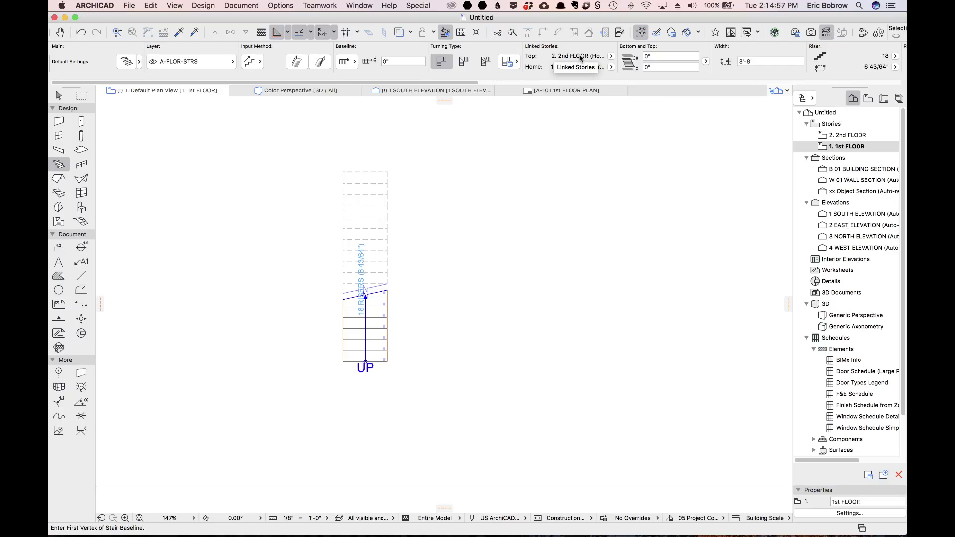
Set the stair's top link to Not Linked with an 8' height, and draw a straight 16-riser stair beside the existing one.
left_click(611, 56)
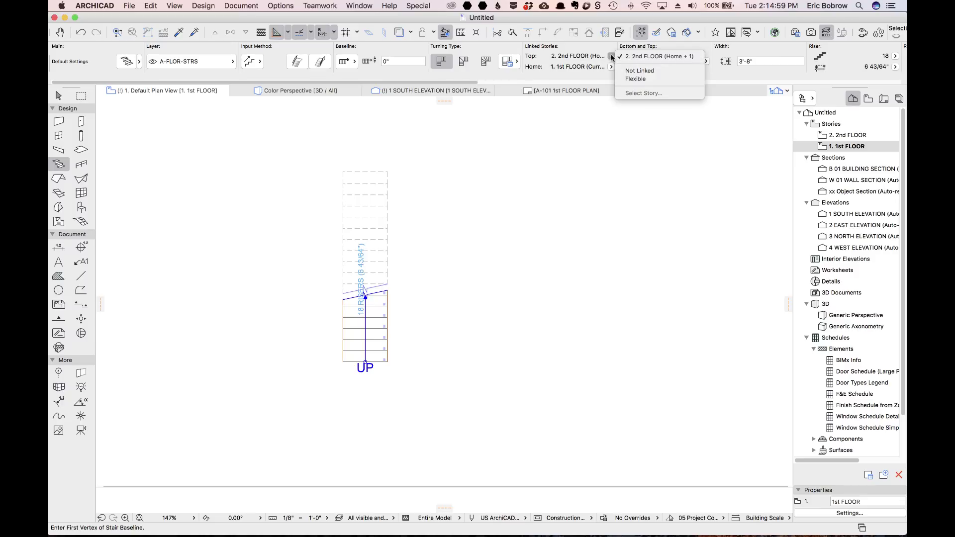
left_click(639, 71)
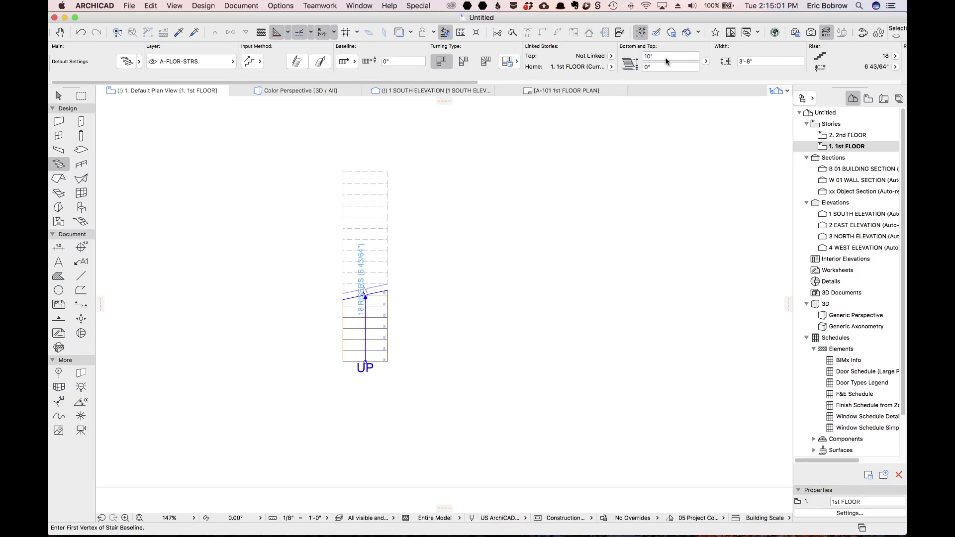
type("8")
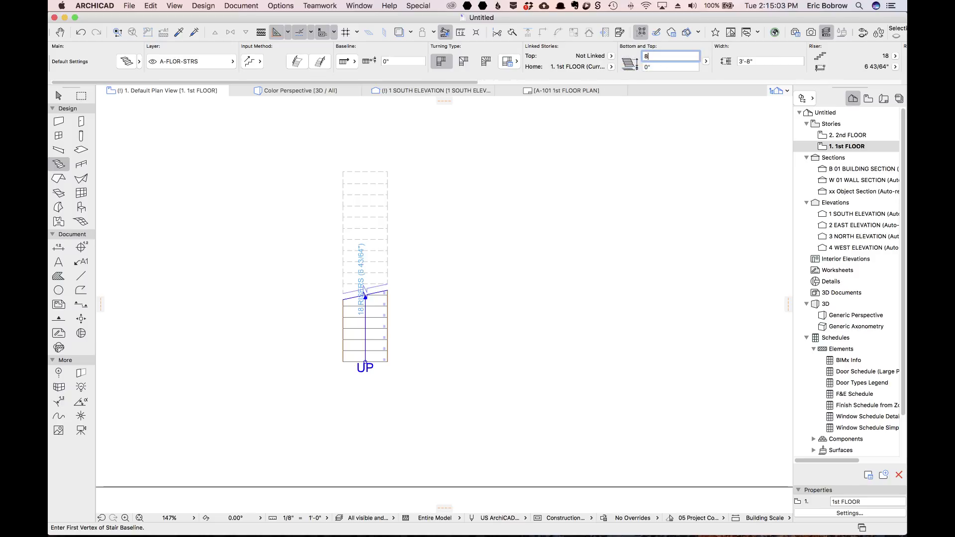
type("'")
left_click(449, 358)
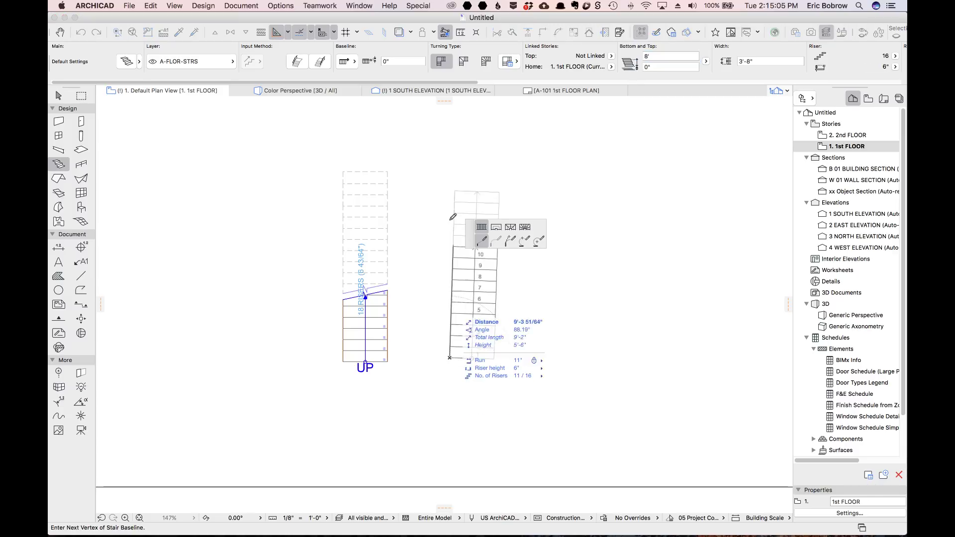
double_click(449, 145)
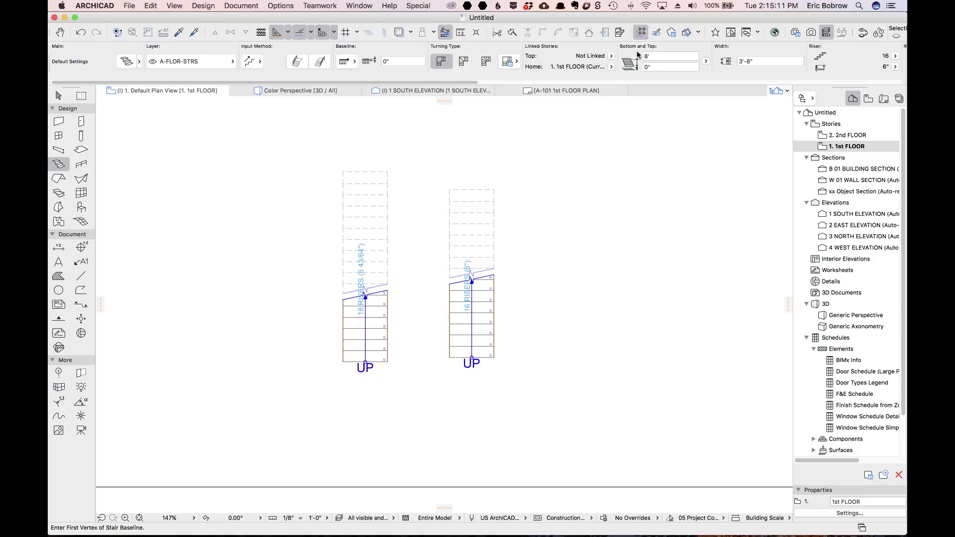
Set the top link to Flexible, draw a third straight stair with eight risers, about 6'-5" long, and view all stairs in 3D.
left_click(611, 55)
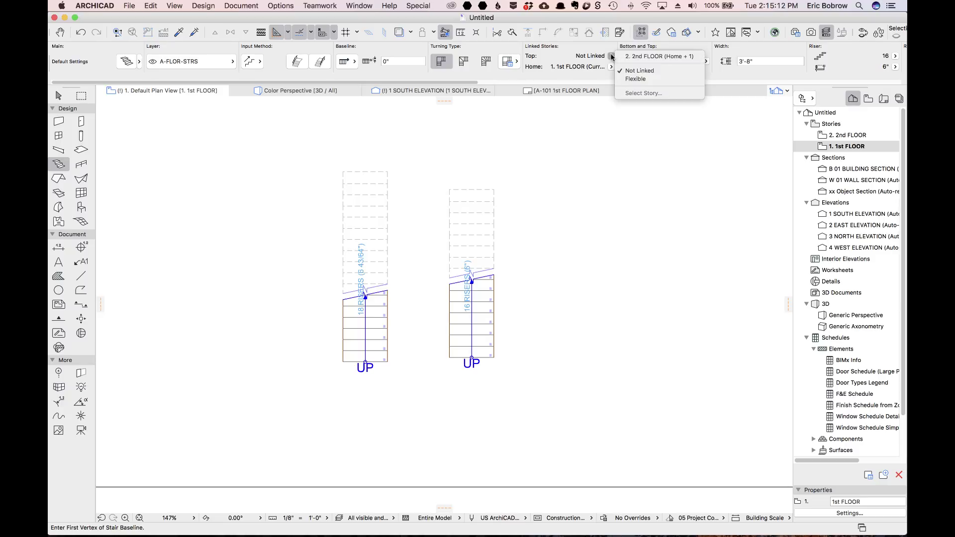
left_click(636, 79)
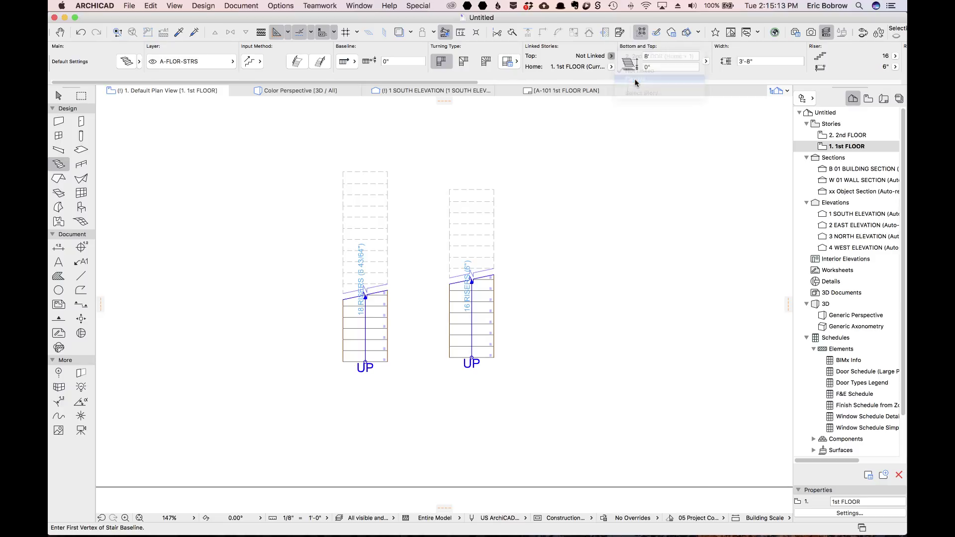
left_click(558, 357)
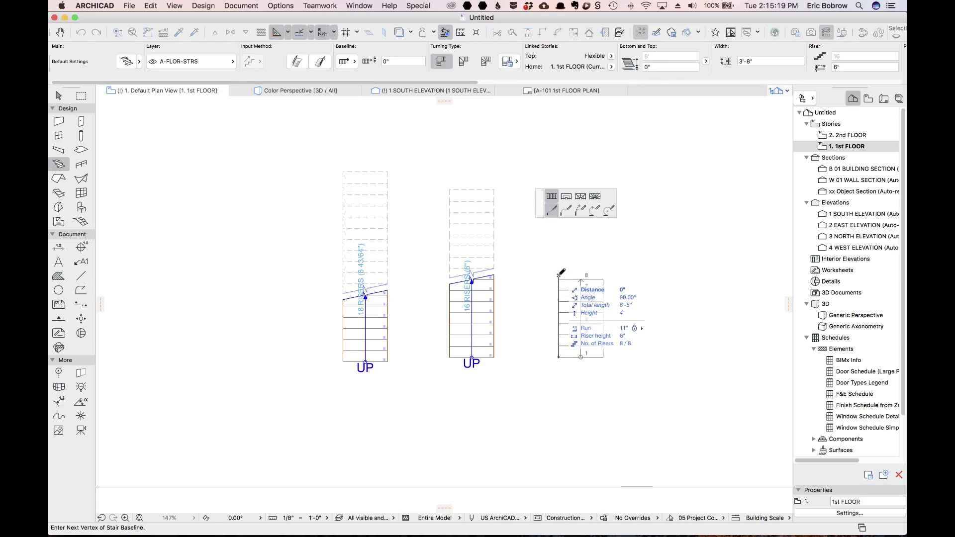
left_click(558, 275)
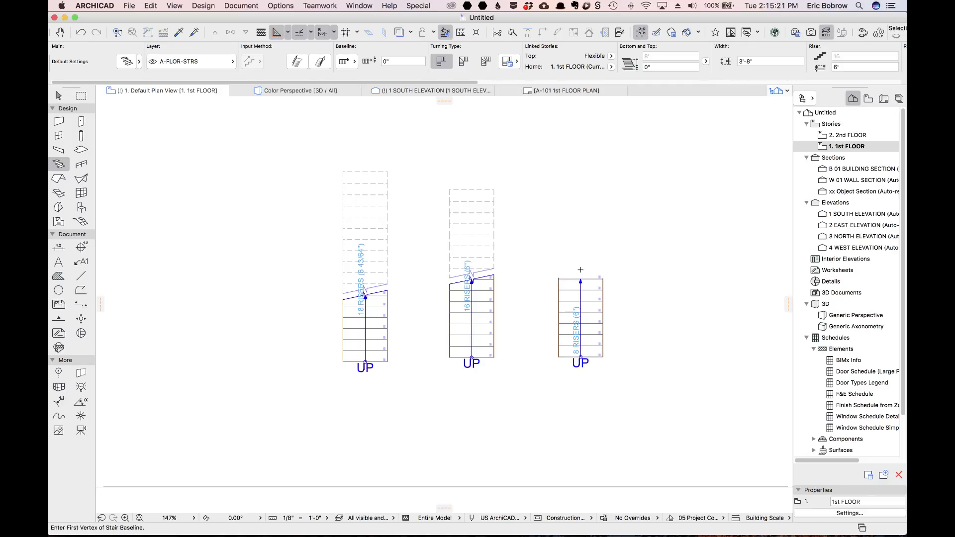
key("F3")
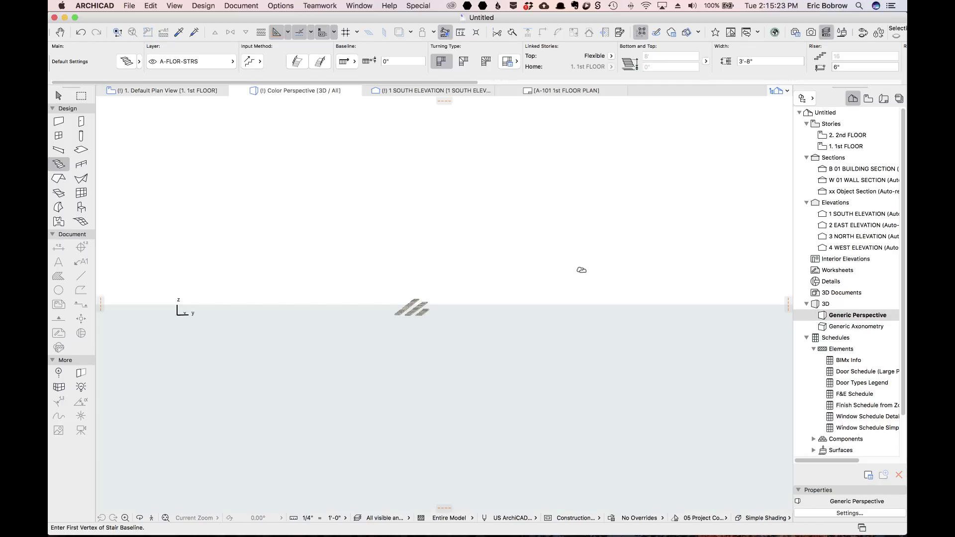
key("super+apostrophe")
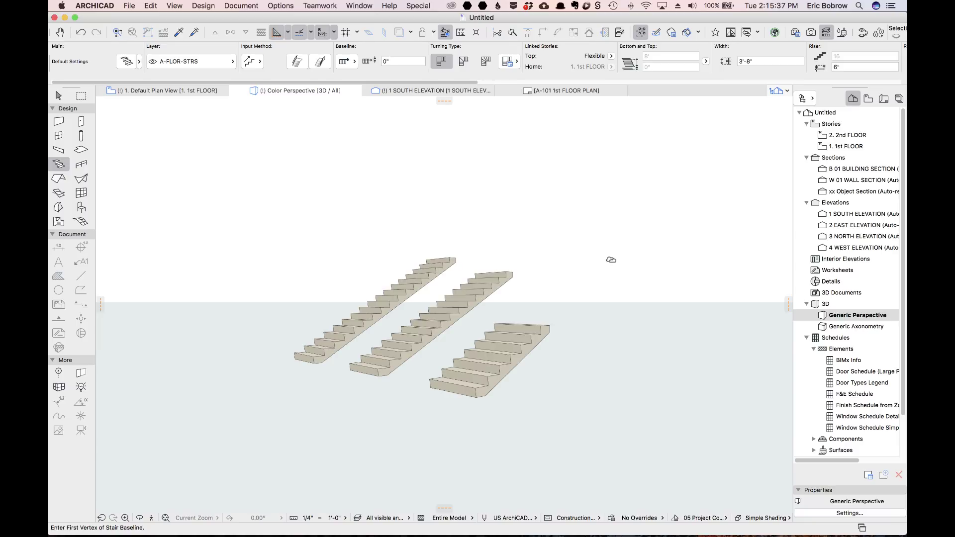
On the floor plan, draw a Simple Balustrade railing up the left edge of the eight-riser stair, with its reference line set so it sits inside.
key("F2")
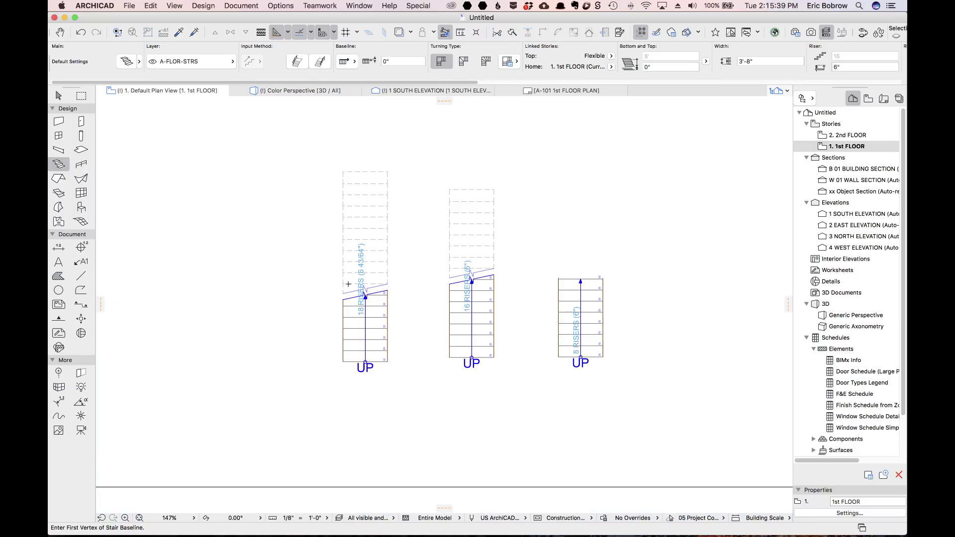
left_click(81, 164)
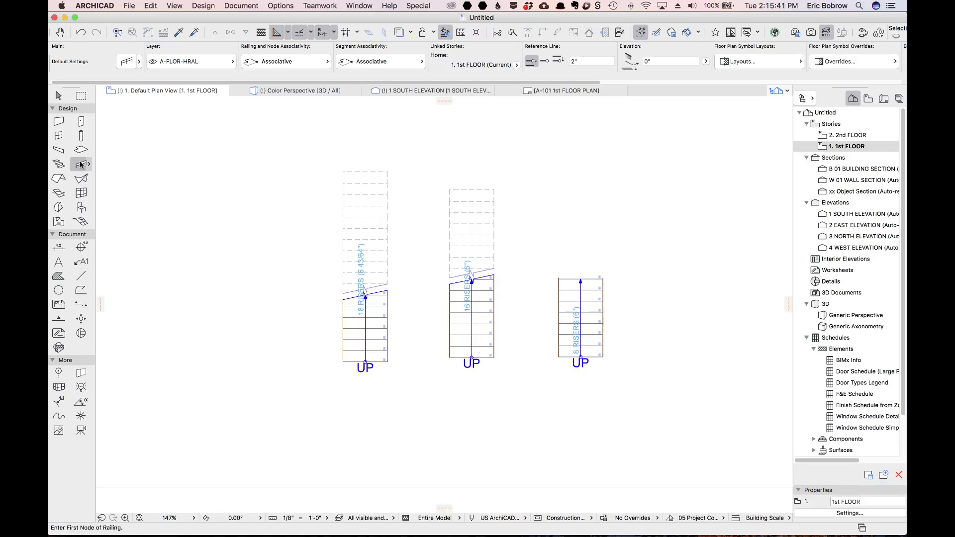
left_click(138, 61)
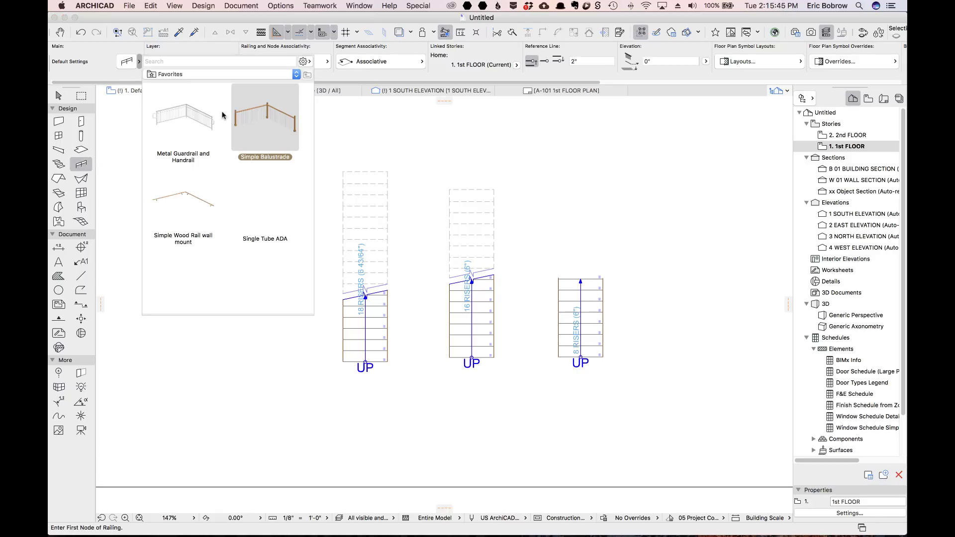
double_click(267, 124)
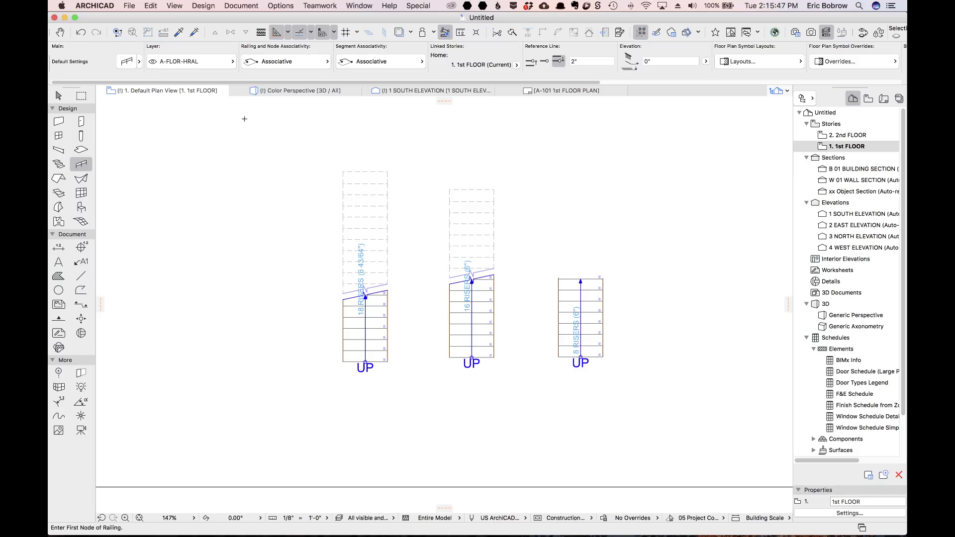
scroll(600, 359, "up", 10)
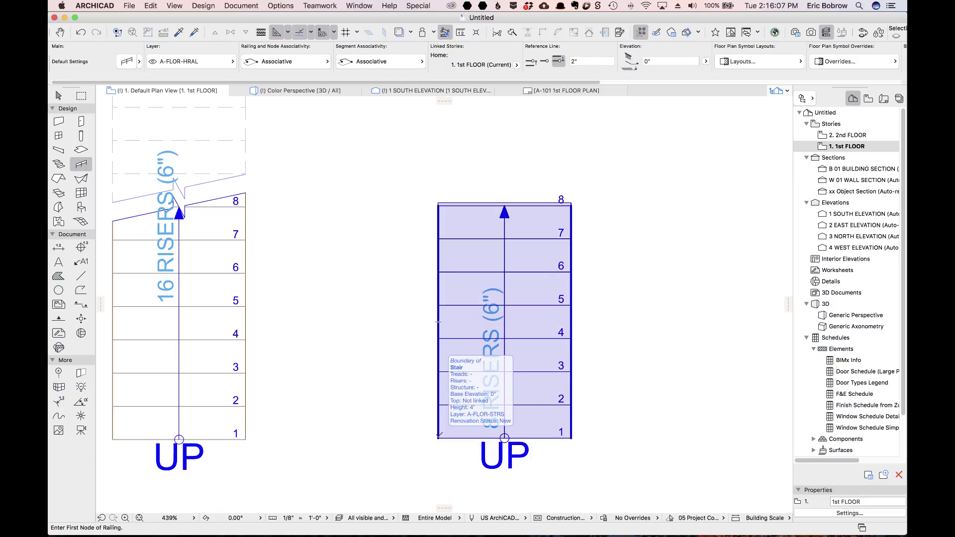
left_click(438, 436)
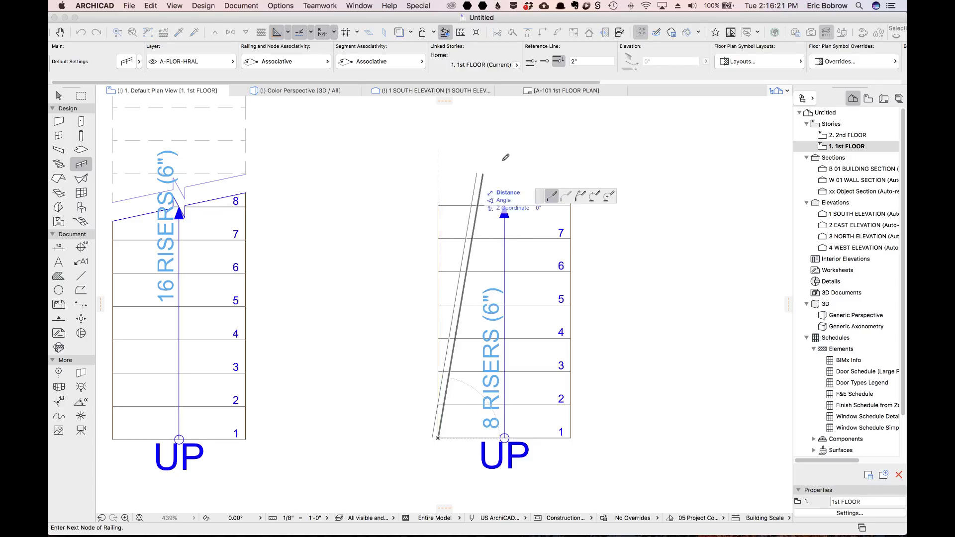
left_click(531, 63)
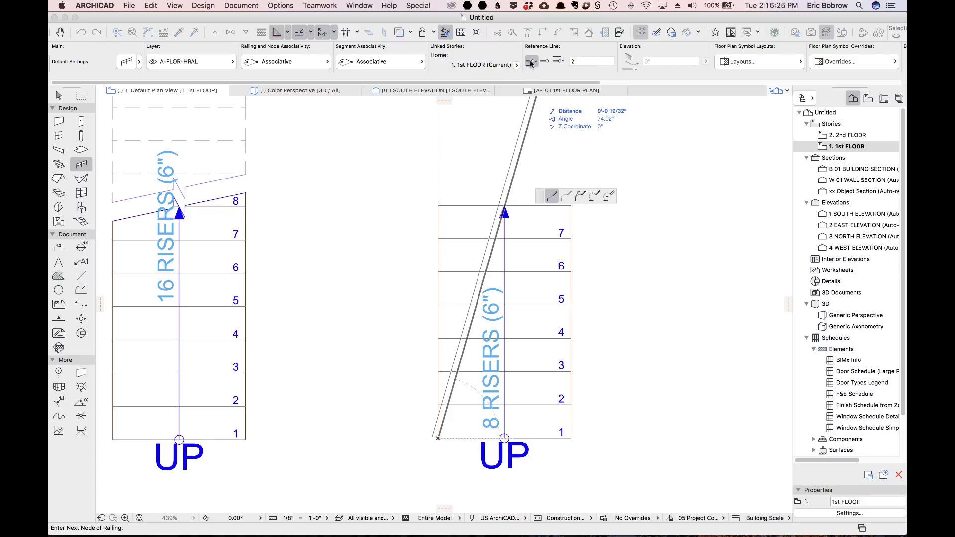
left_click(438, 204)
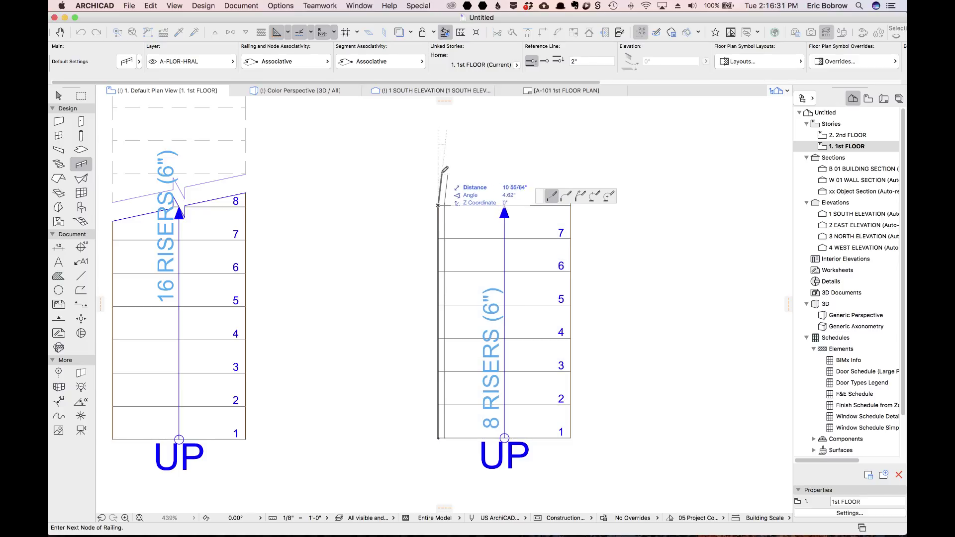
left_click(439, 203)
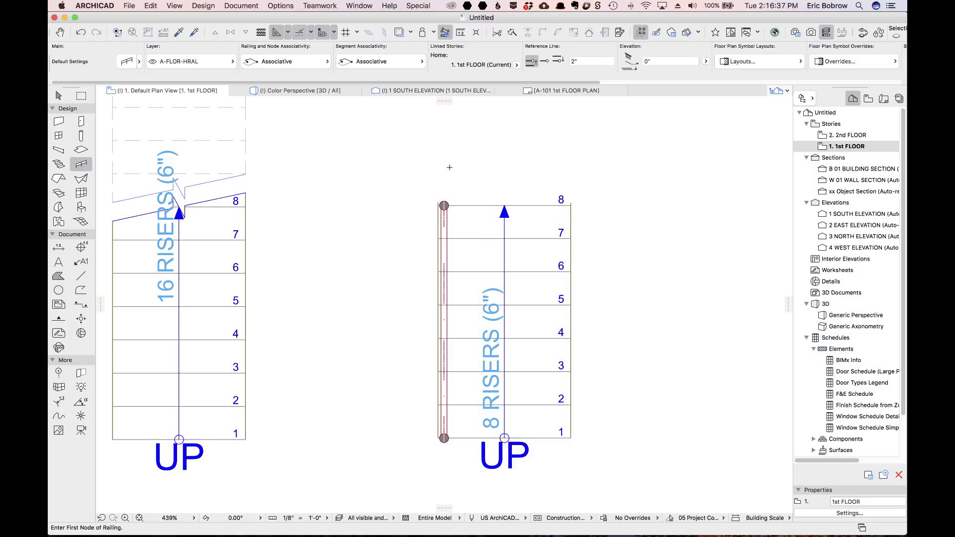
Show the model in 3D and select the balustrade on the short stair.
key("F3")
scroll(493, 304, "up", 5)
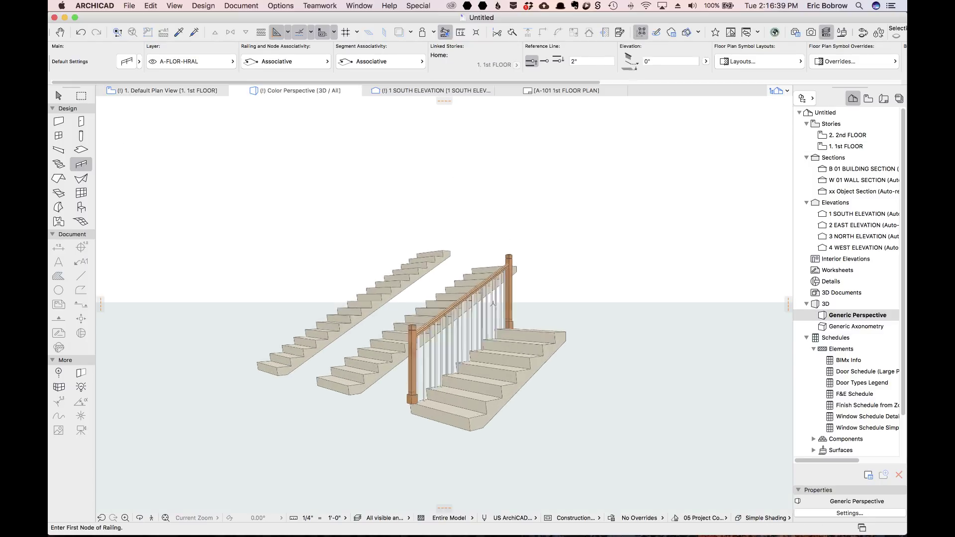
scroll(493, 303, "down", 2)
middle_click_drag(430, 294, 461, 300, "shift")
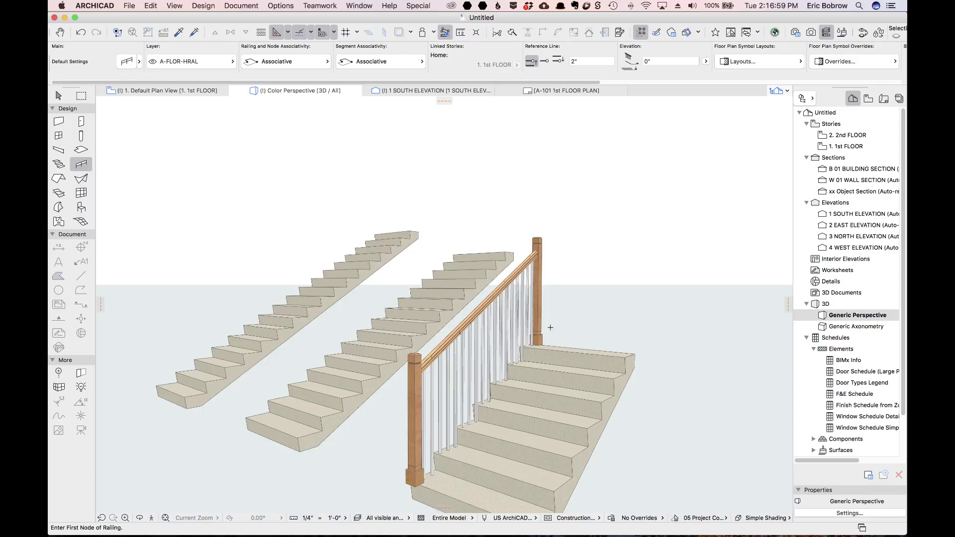
left_click(495, 308, "shift")
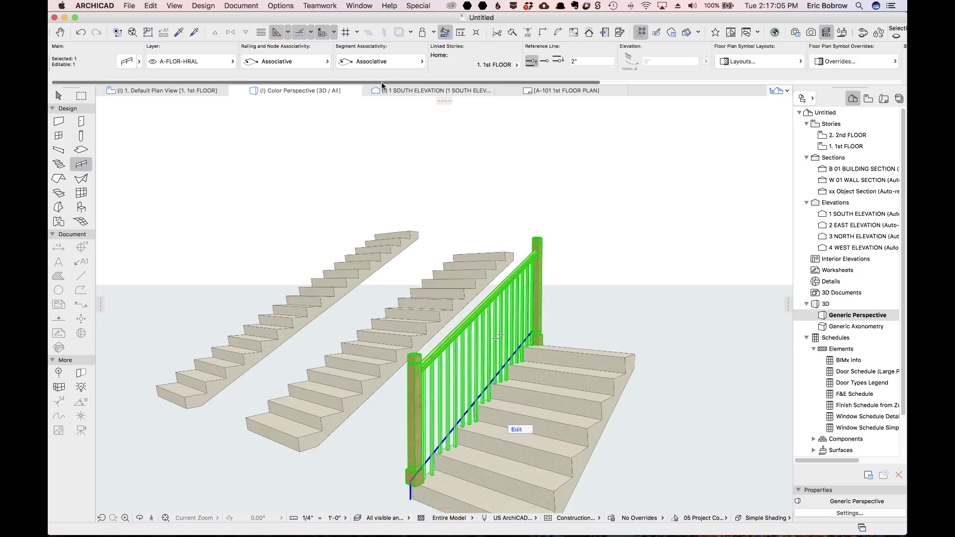
left_click_drag(386, 83, 751, 79)
left_click_drag(657, 80, 312, 84)
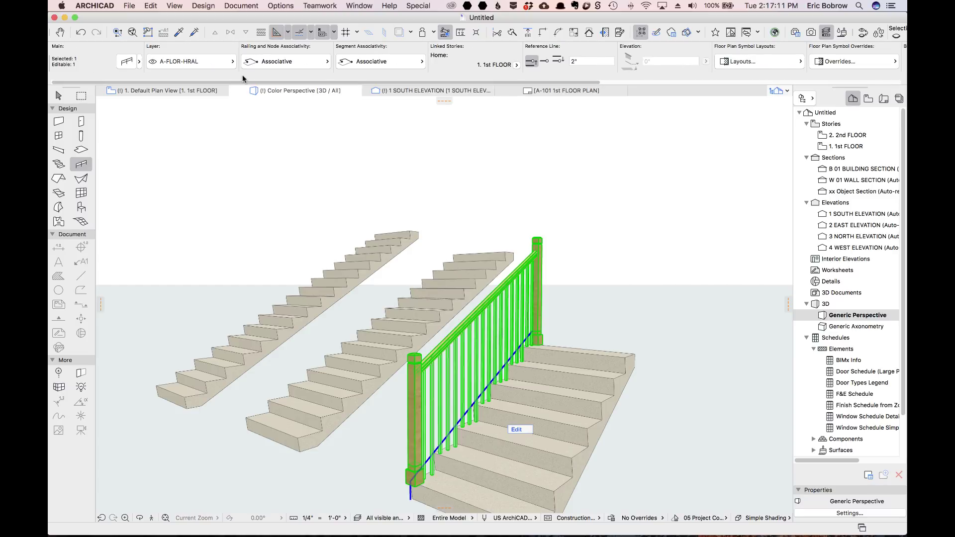
Try a 2" ending node offset in the selected railing's node settings, and undo the change.
left_click(127, 62)
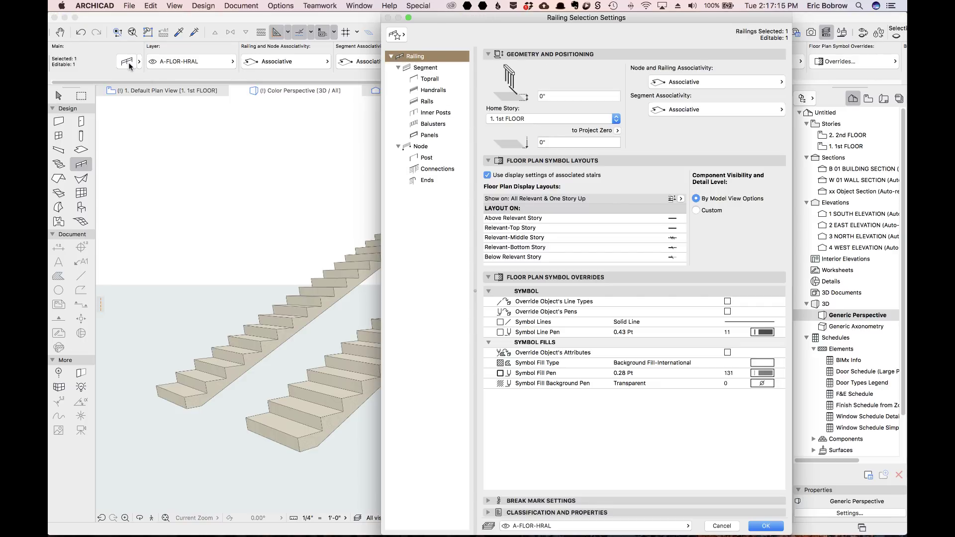
left_click(427, 69)
left_click(429, 78)
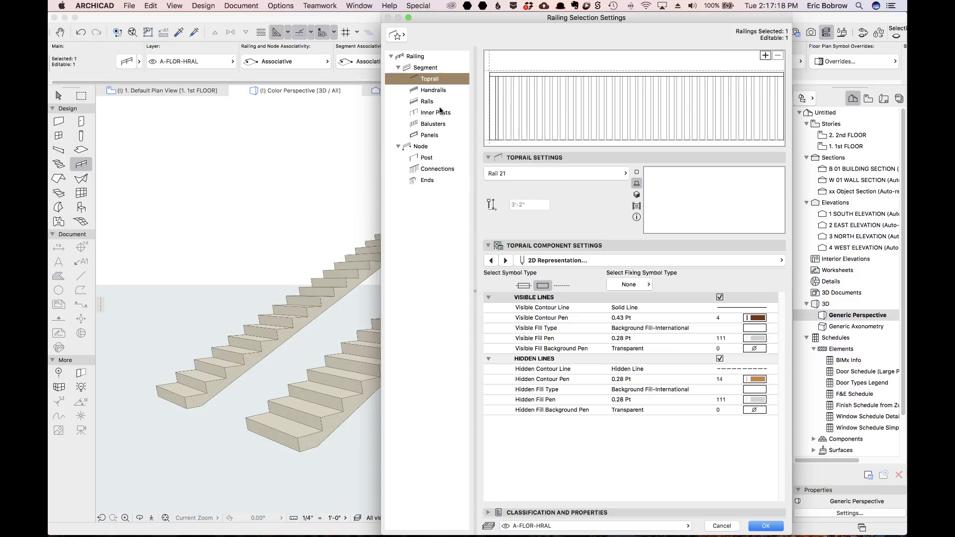
left_click(432, 158)
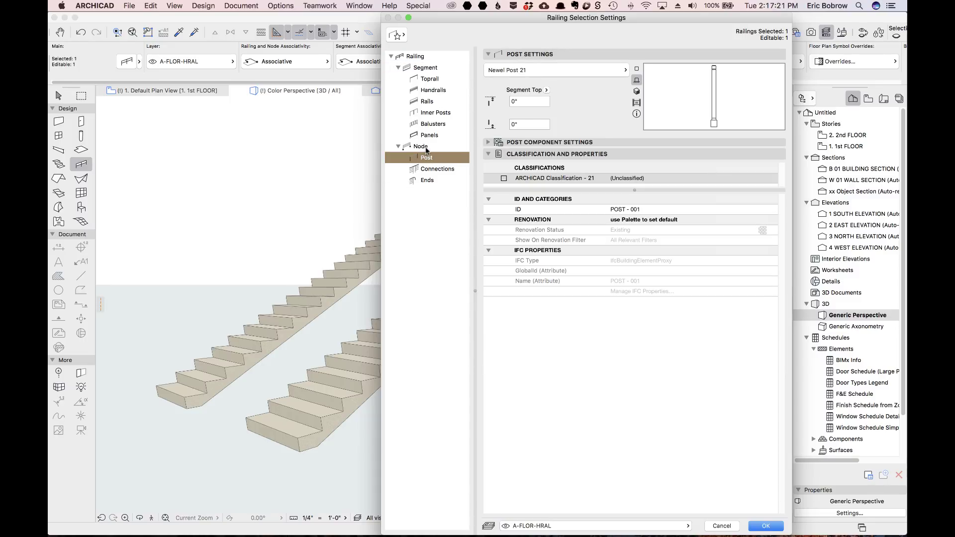
left_click(427, 149)
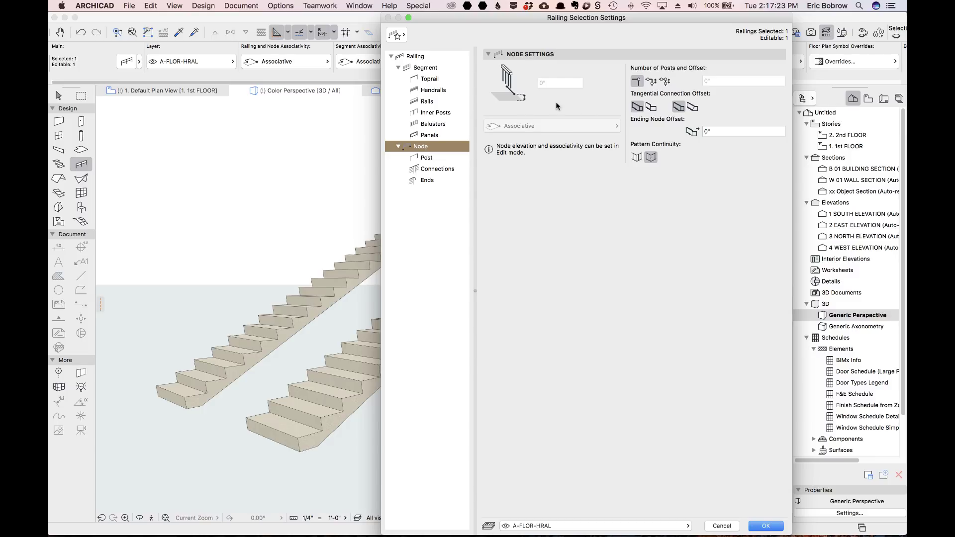
left_click(704, 132)
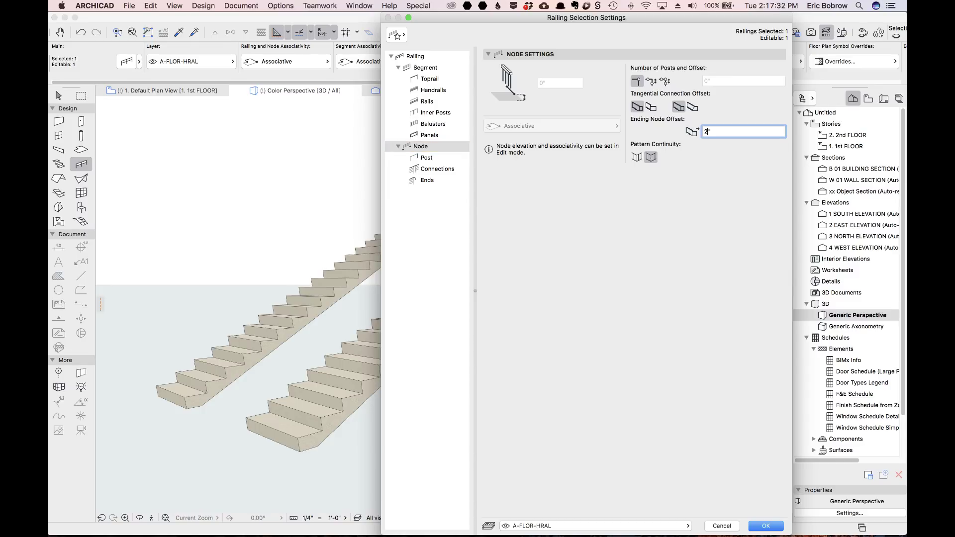
left_click(766, 525)
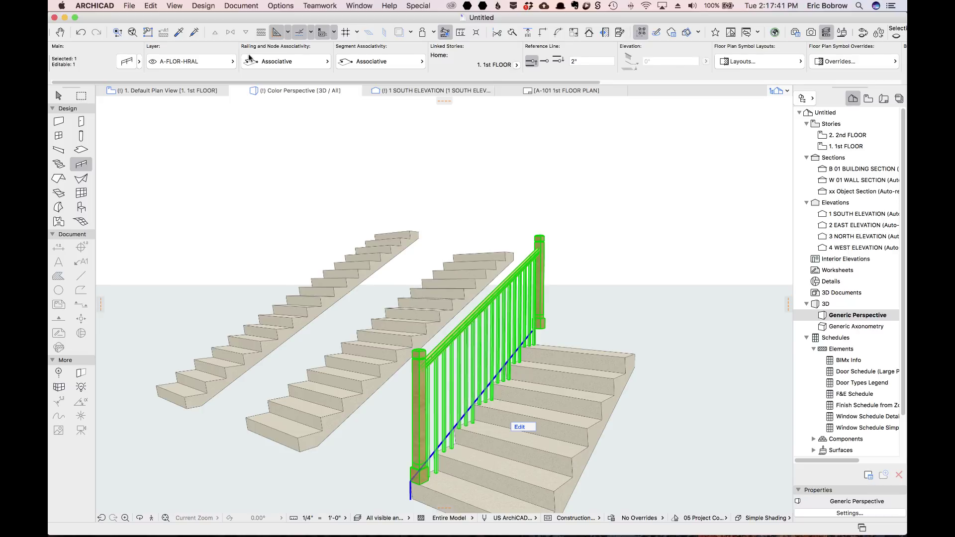
left_click(82, 34)
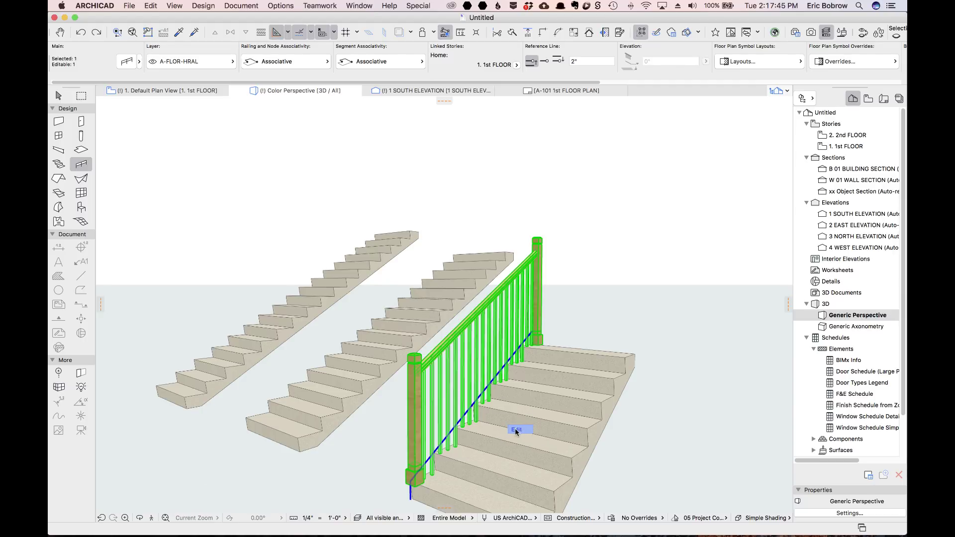
Enter edit mode for the balustrade on the short stair and check the lower newel post's settings without changing them.
left_click(516, 430)
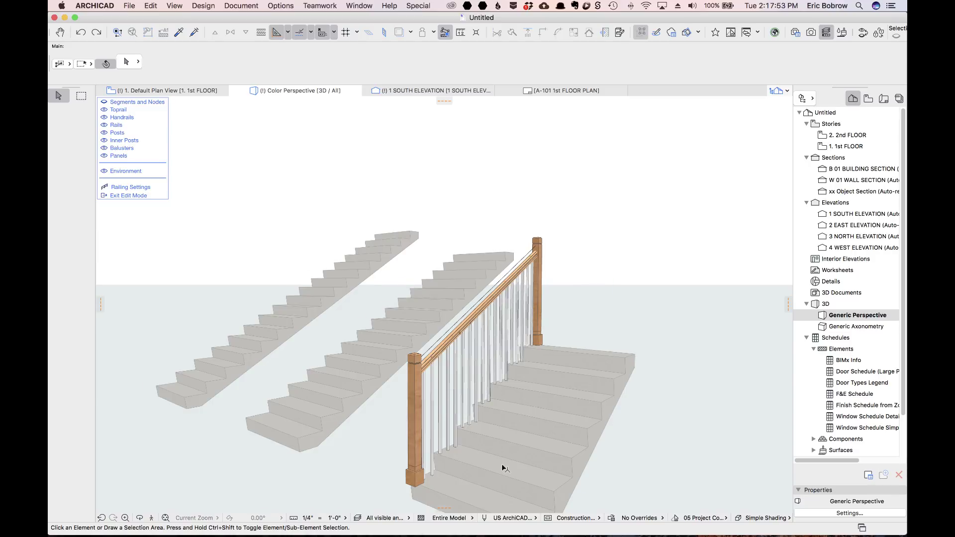
scroll(500, 464, "up", 5)
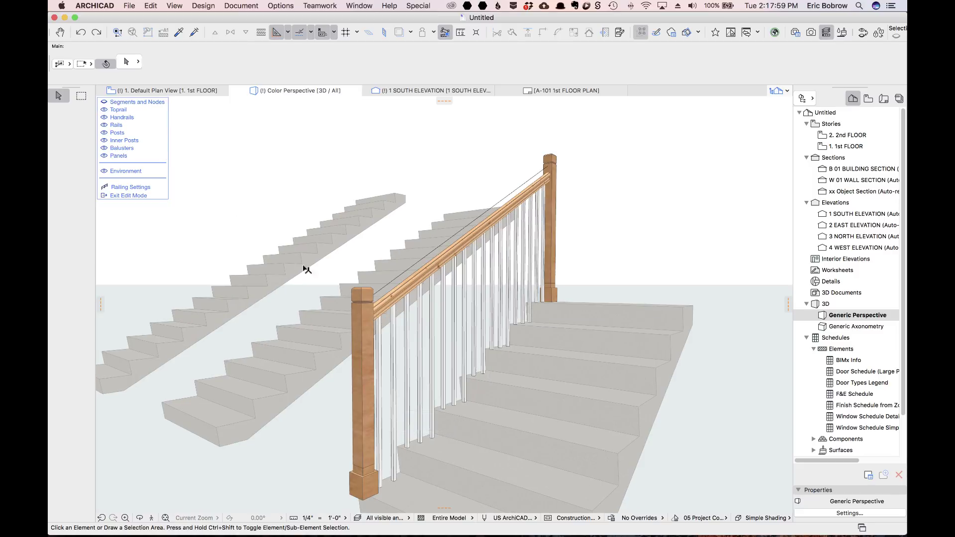
left_click(359, 409)
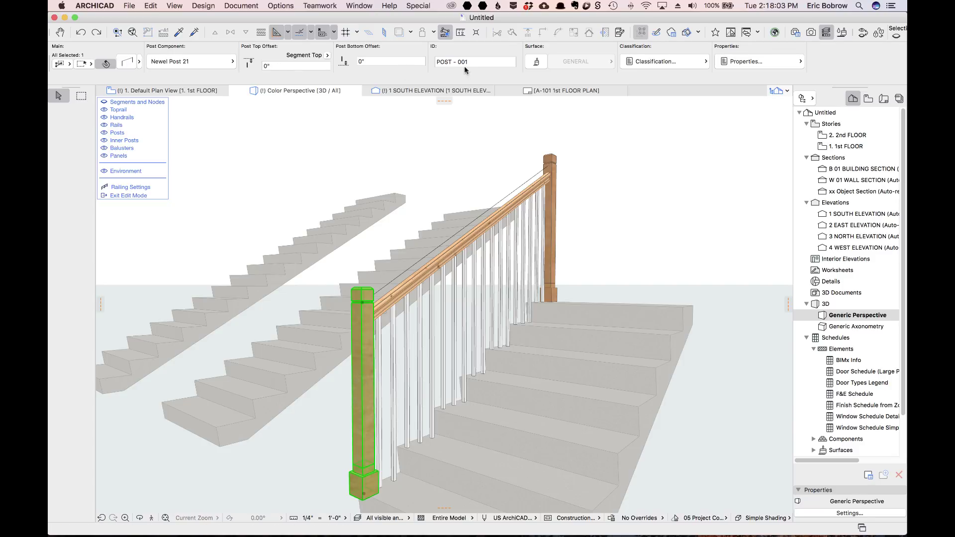
left_click(125, 62)
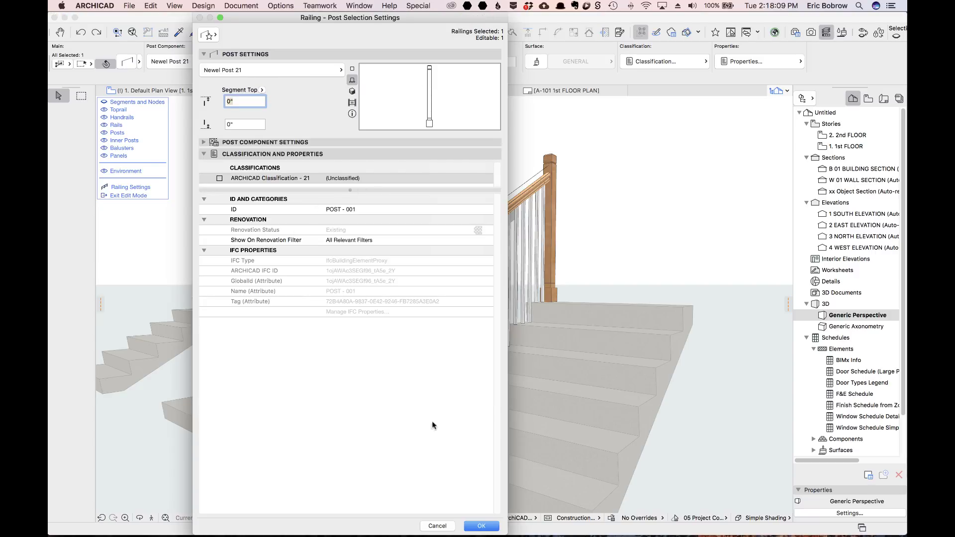
left_click(438, 525)
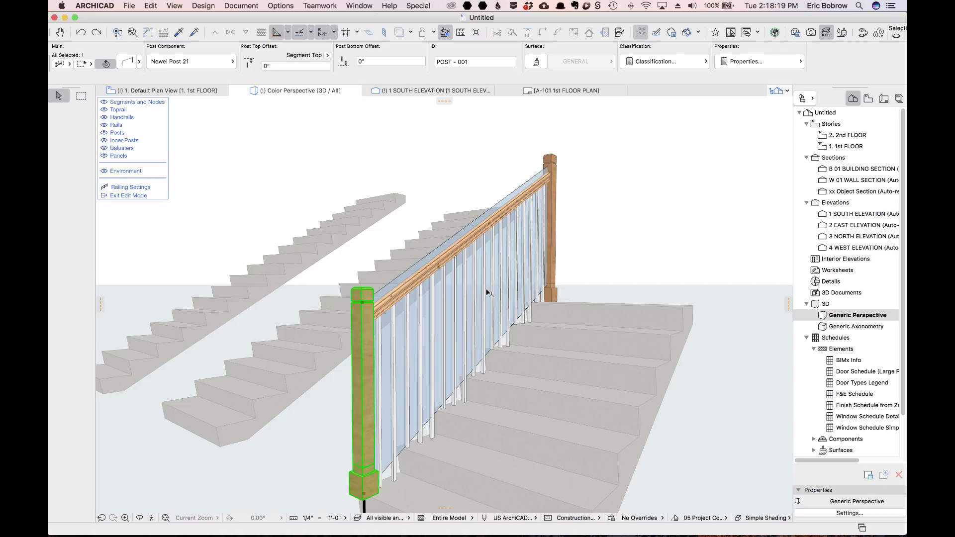
With segments and nodes shown, select the railing's lower end node and set its ending node offset to 2".
middle_click_drag(344, 439, 339, 415)
left_click(358, 481)
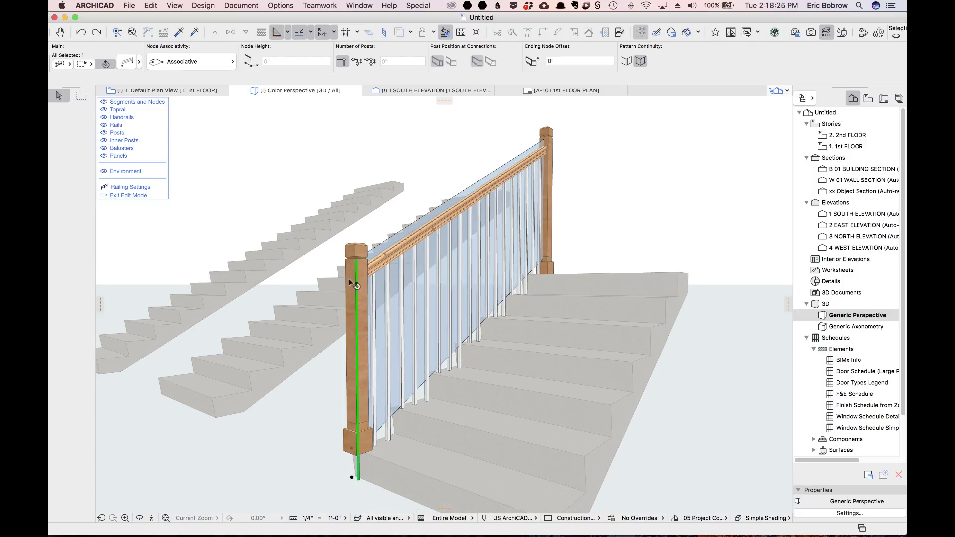
left_click(549, 61)
type("2")
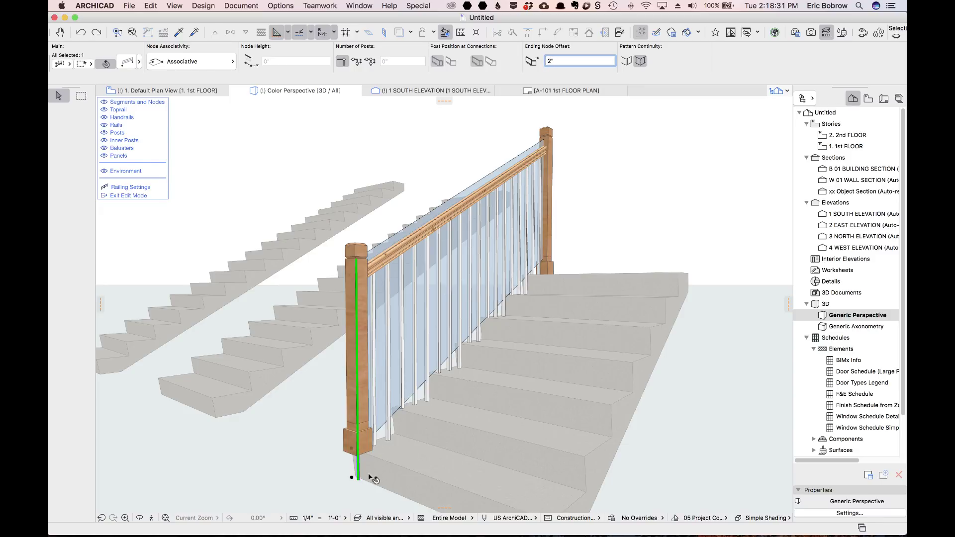
key("Return")
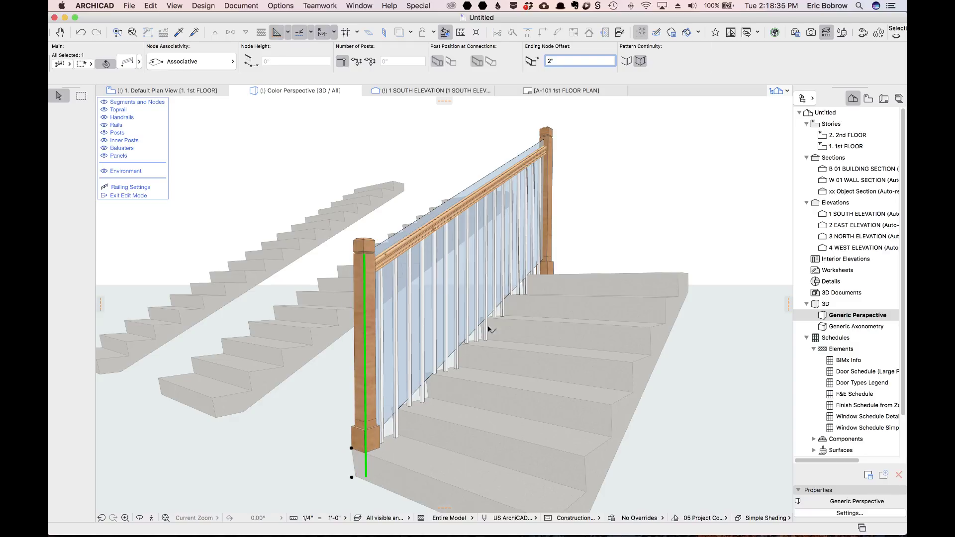
Hide the posts, set the ending node offset of the railing's upper end node to 2", and leave edit mode.
middle_click_drag(584, 243, 428, 342, "shift")
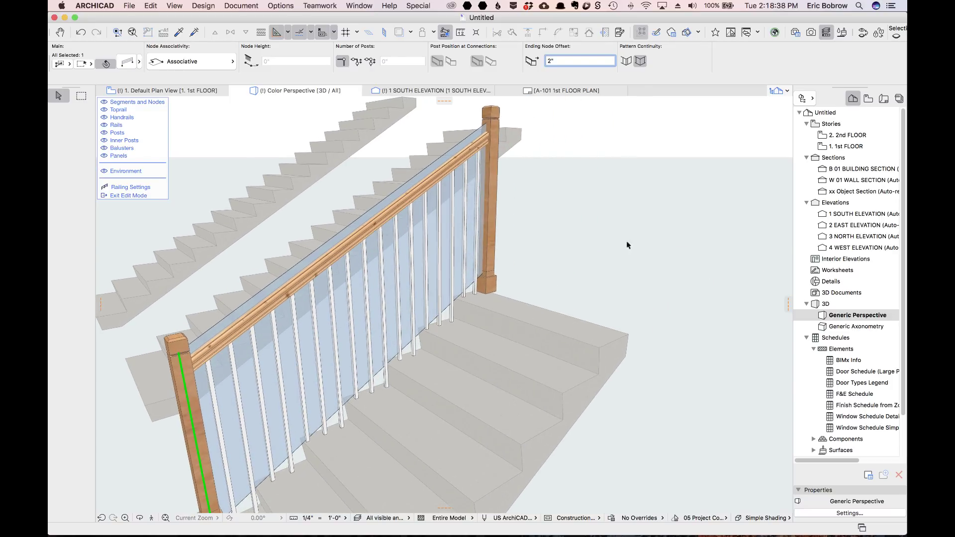
left_click(489, 193)
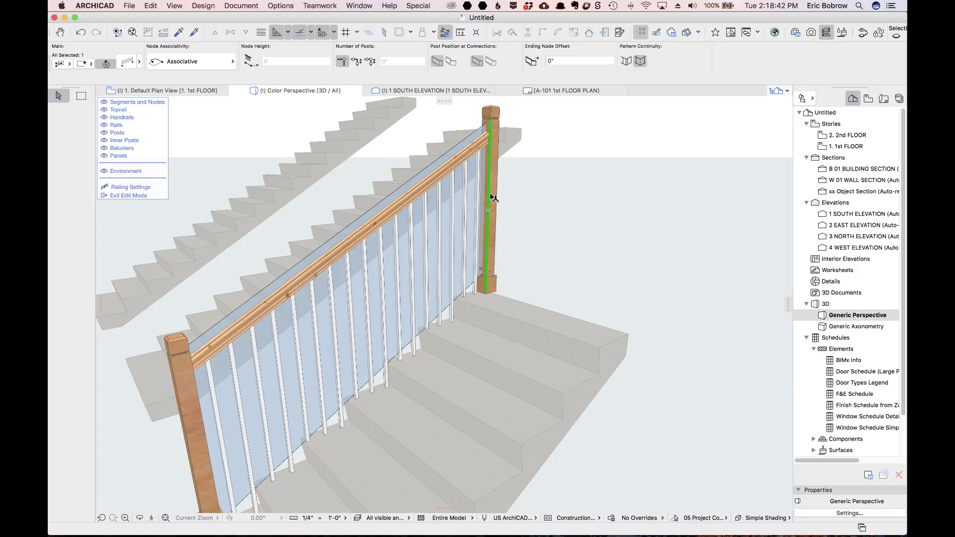
left_click(514, 177)
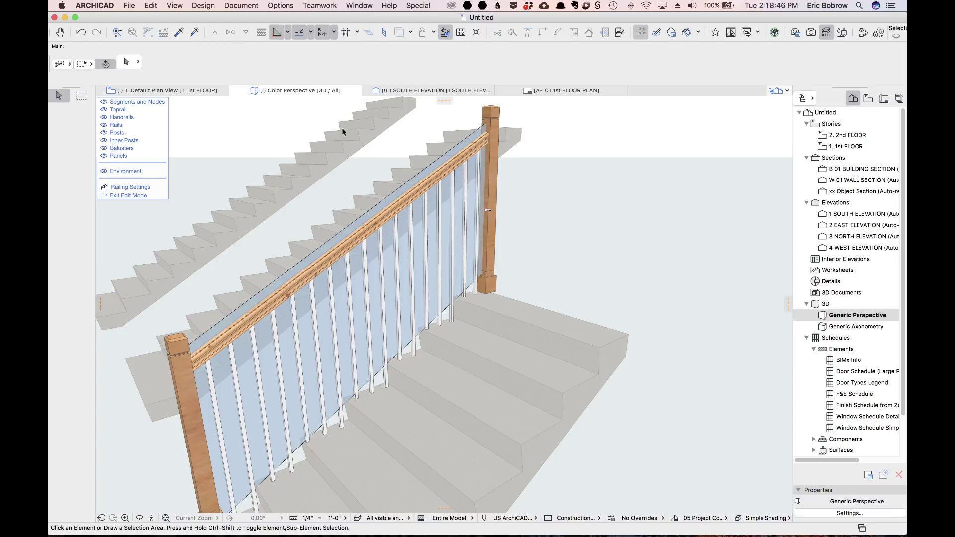
left_click(104, 133)
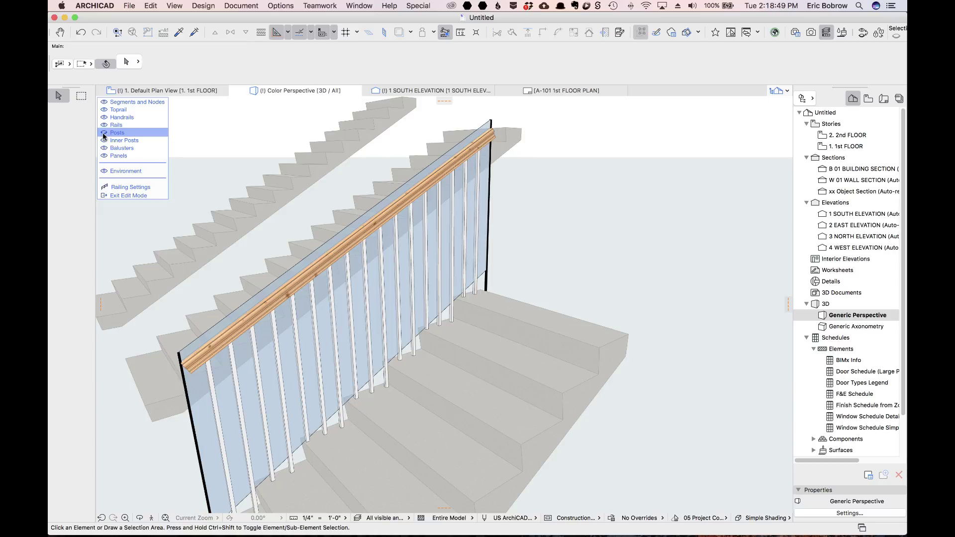
left_click(490, 211)
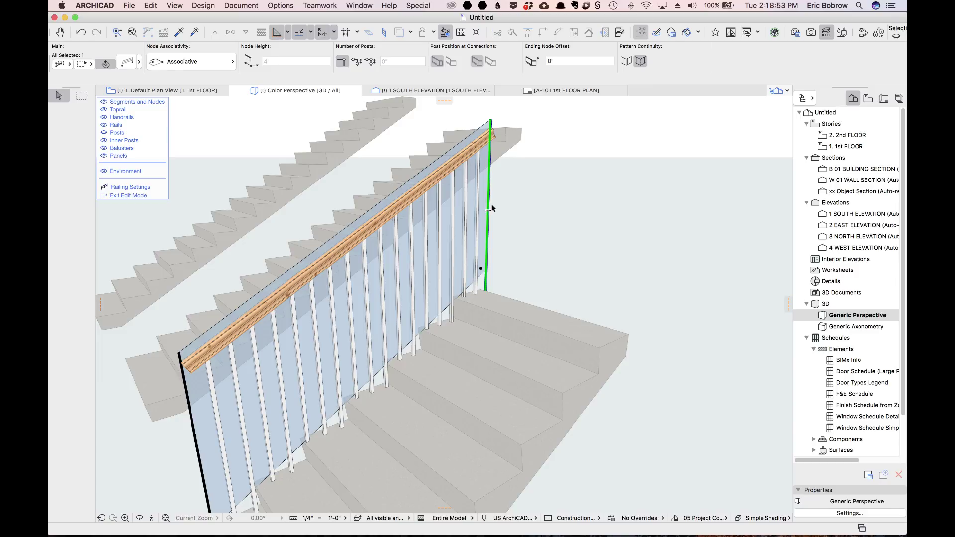
left_click(547, 61)
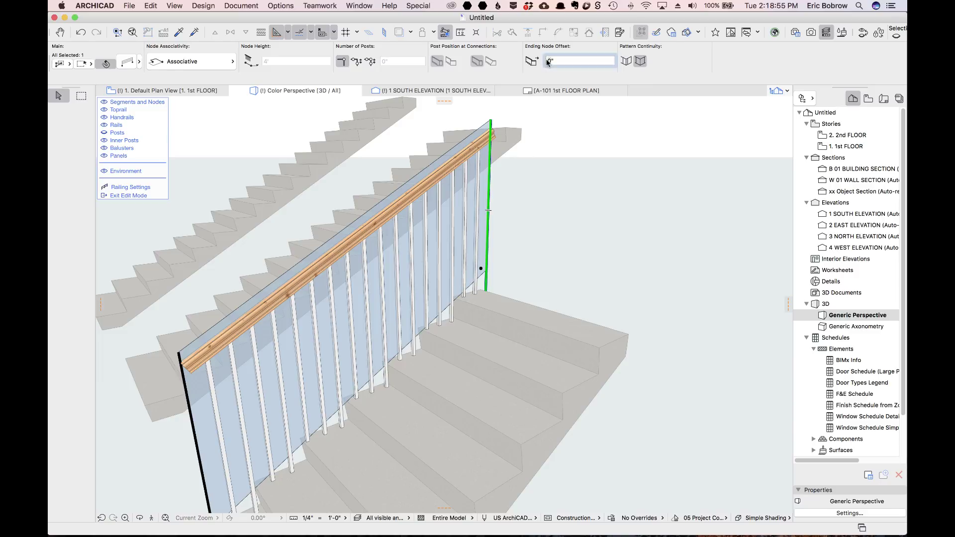
type("2\"")
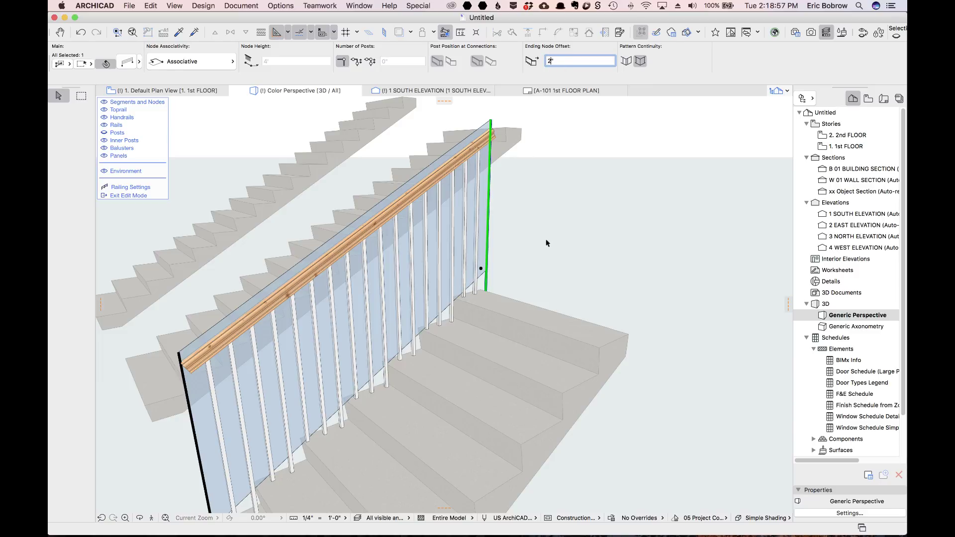
key("Return")
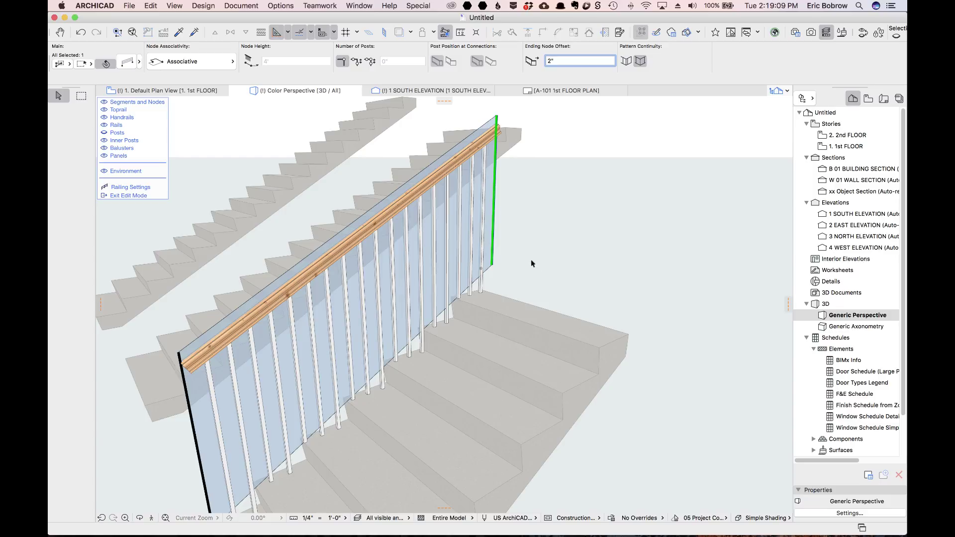
left_click(133, 195)
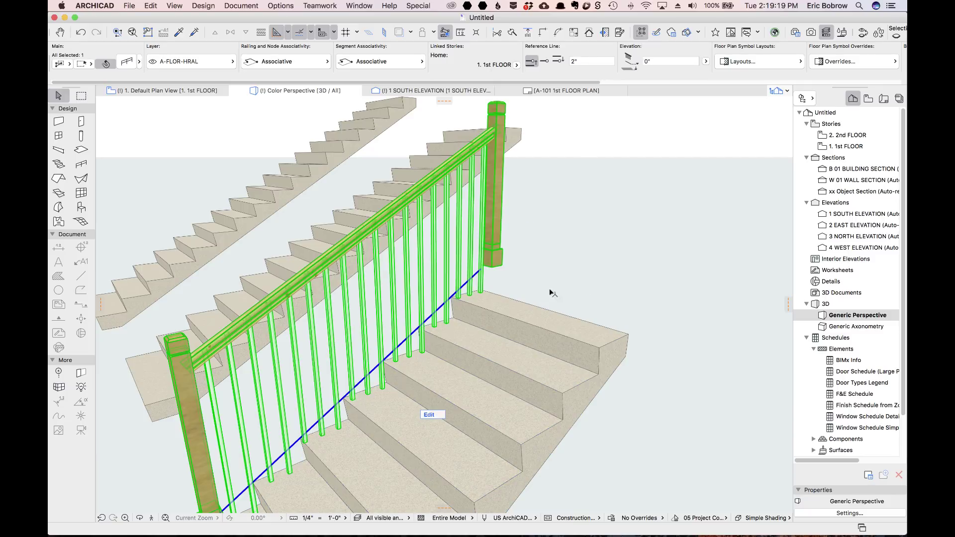
Deselect the railing, select the short stair, and switch its slanted risers to vertical.
left_click(575, 287)
left_click(522, 313)
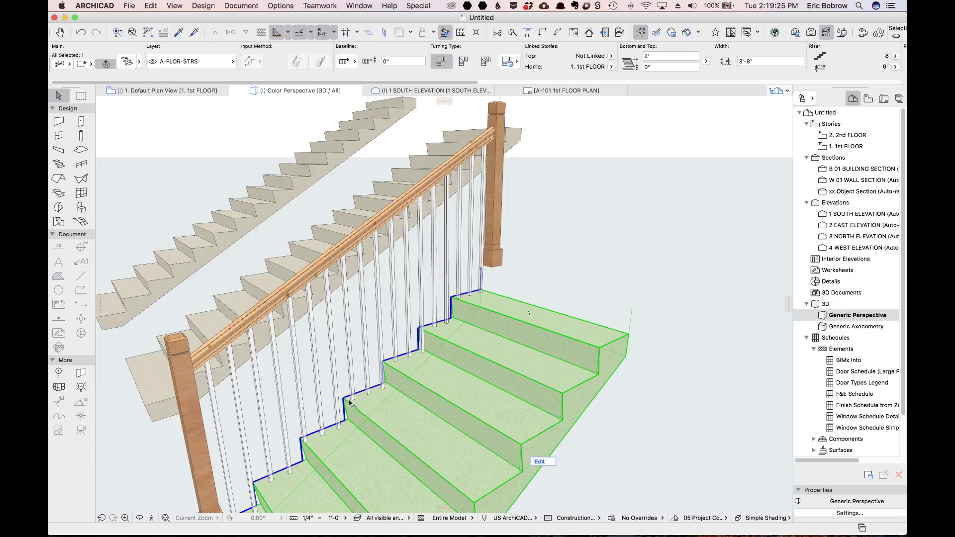
scroll(347, 422, "up", 5)
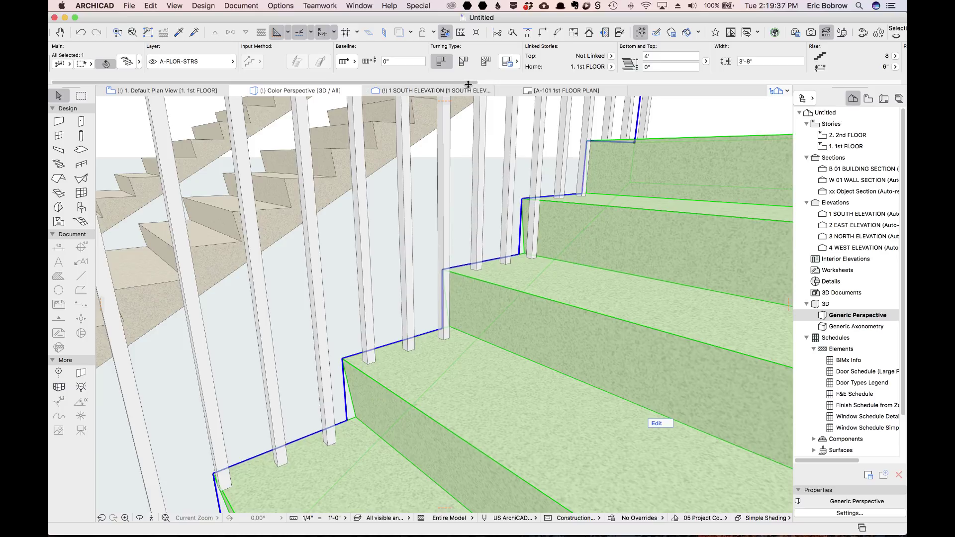
left_click_drag(472, 83, 701, 83)
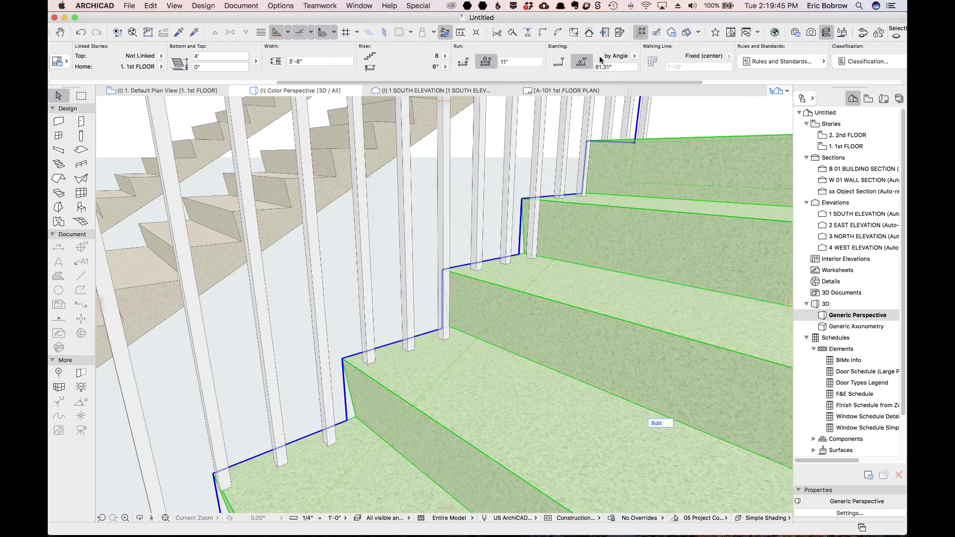
left_click(559, 63)
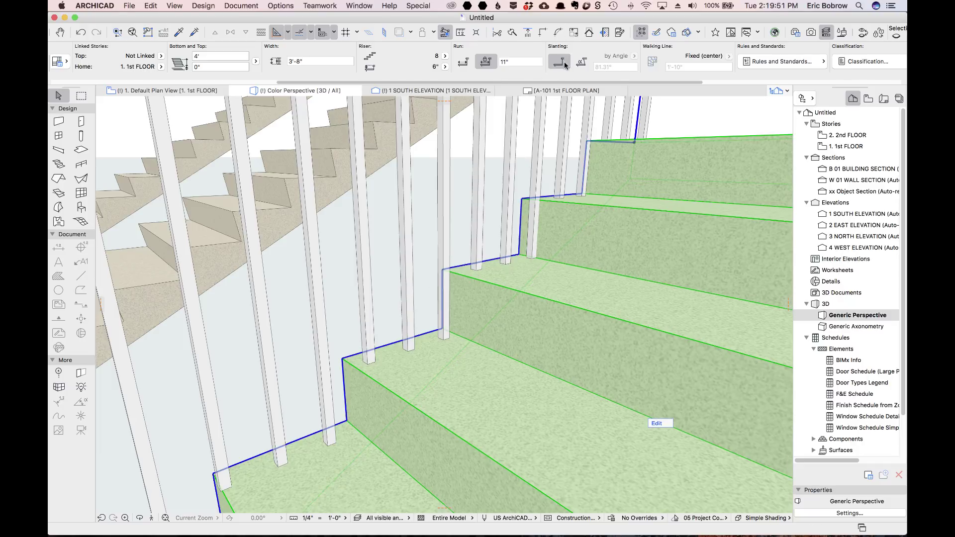
In the short stair's settings, set it to End with Tread, check the starting options, and apply the change.
middle_click_drag(681, 126, 626, 191)
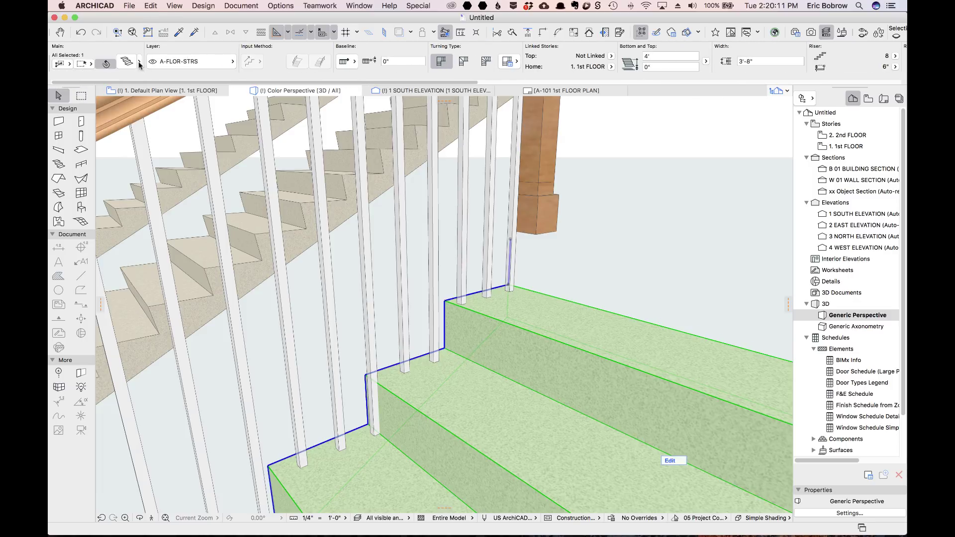
key("super+t")
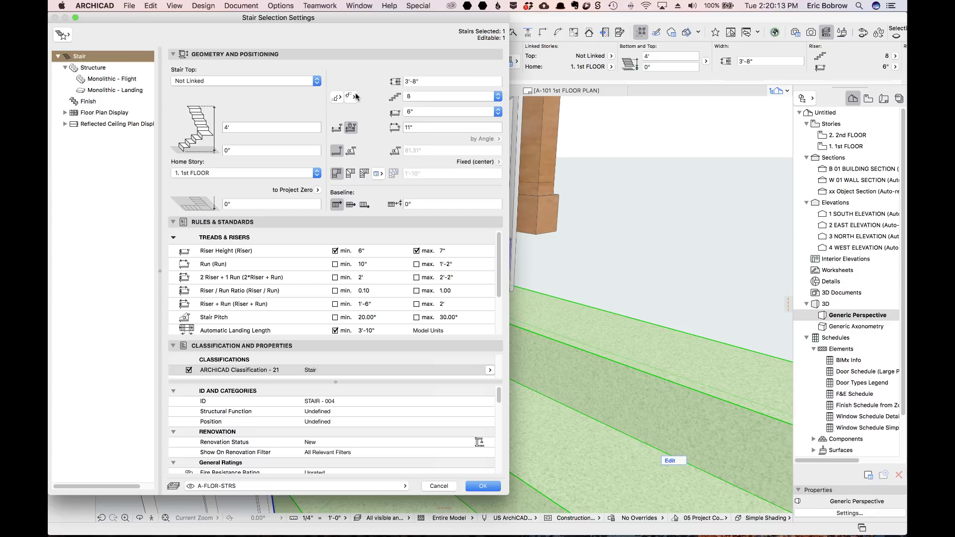
left_click(354, 97)
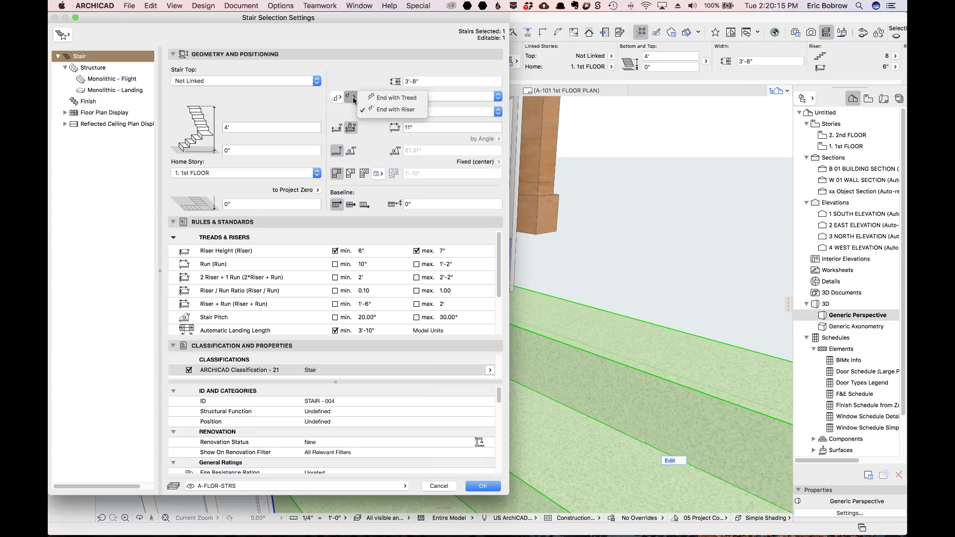
left_click(385, 99)
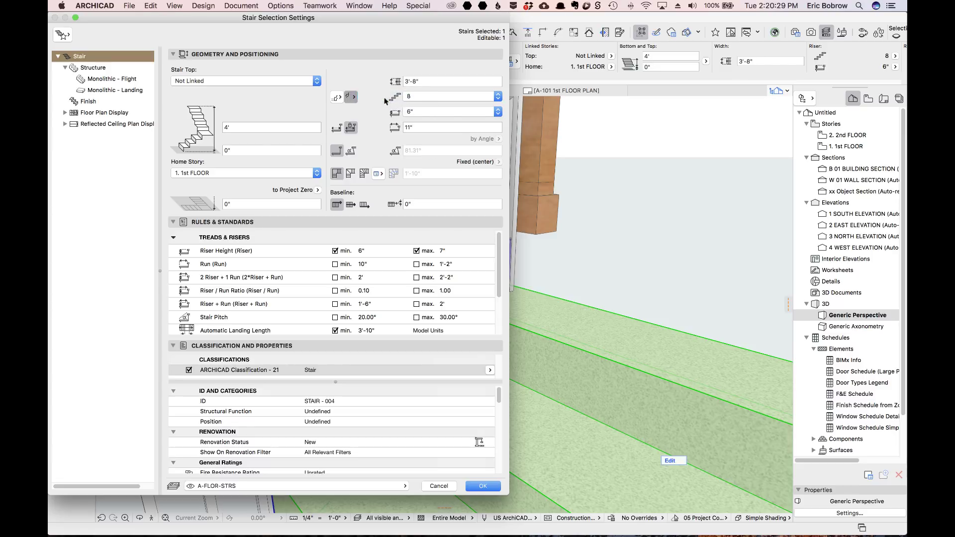
left_click(338, 99)
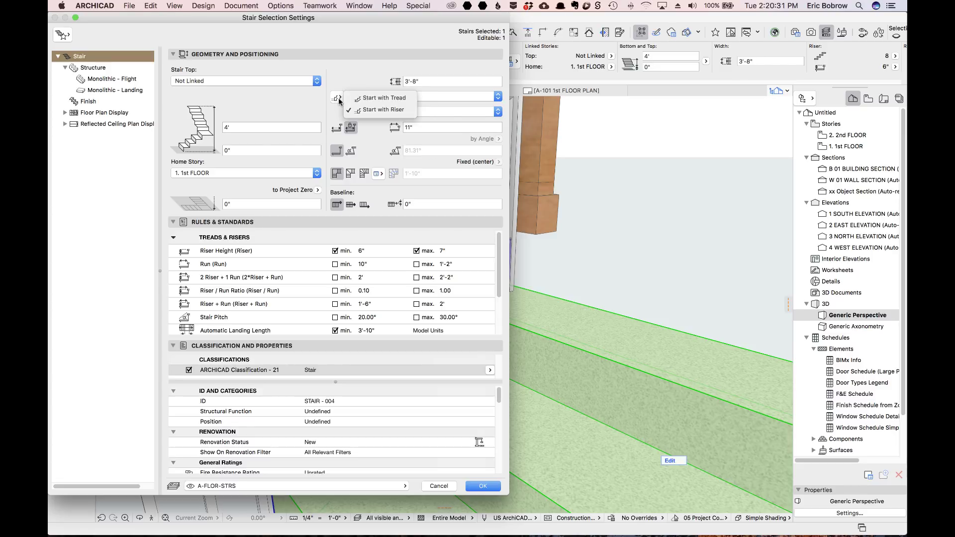
left_click(383, 98)
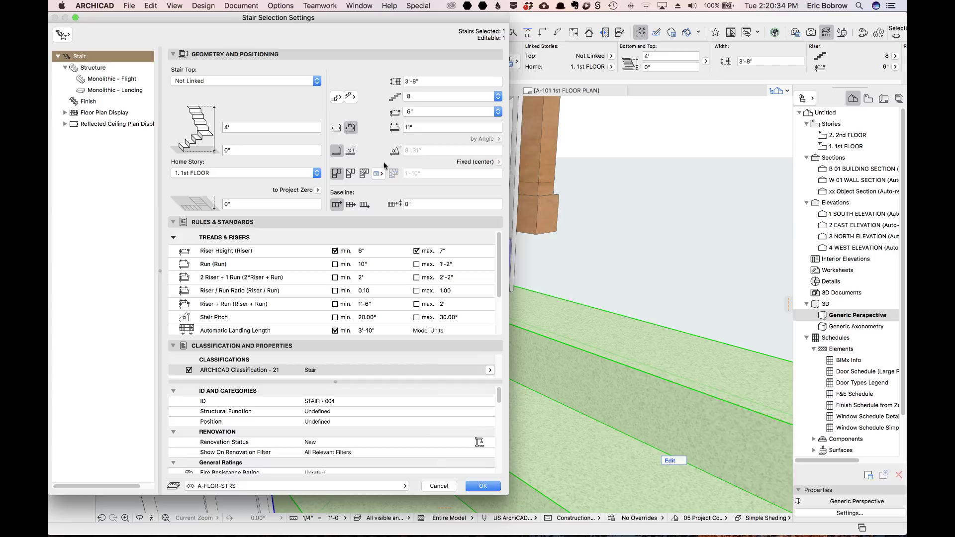
left_click(483, 485)
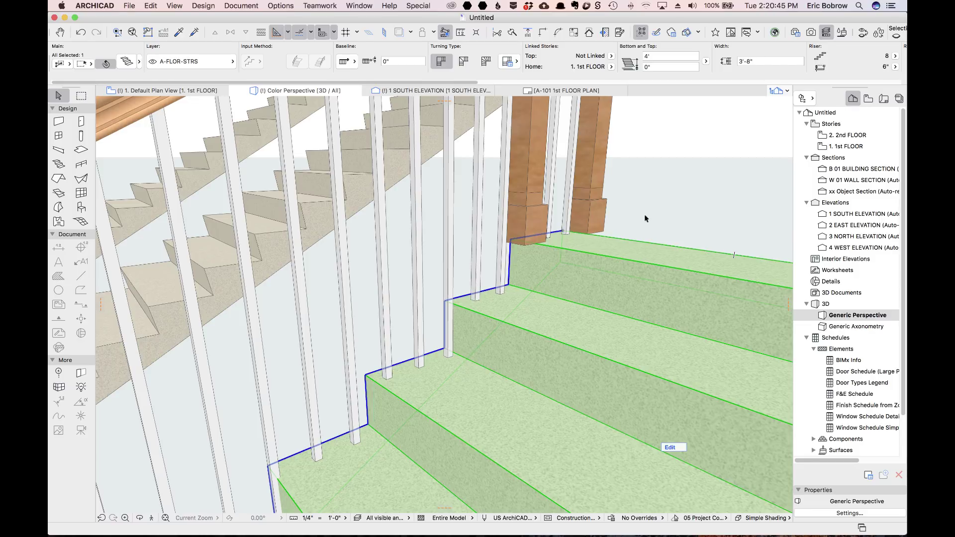
View the whole short stair, select its balustrade in place of the stair, and enter the railing's edit mode.
scroll(645, 217, "down", 5)
middle_click_drag(645, 218, 560, 230, "shift")
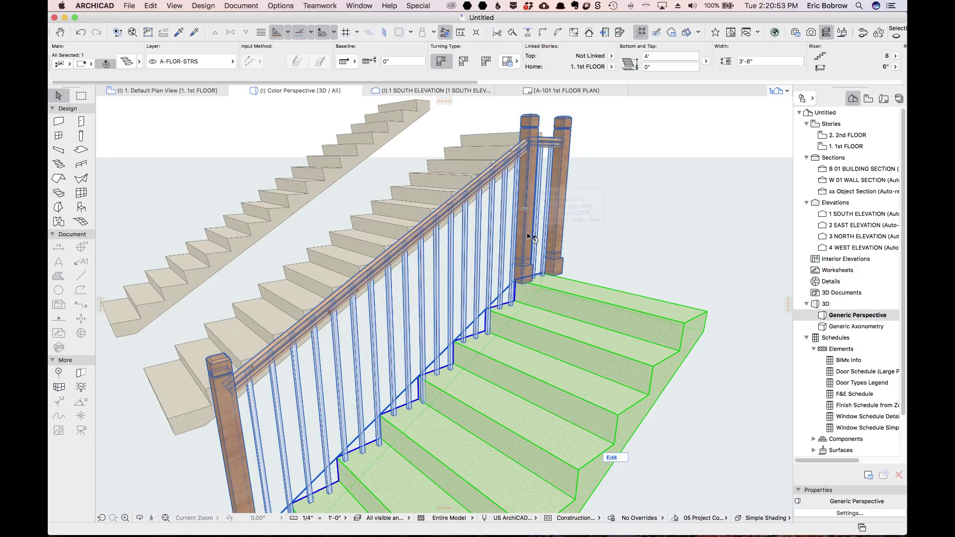
left_click(600, 237)
left_click(532, 247)
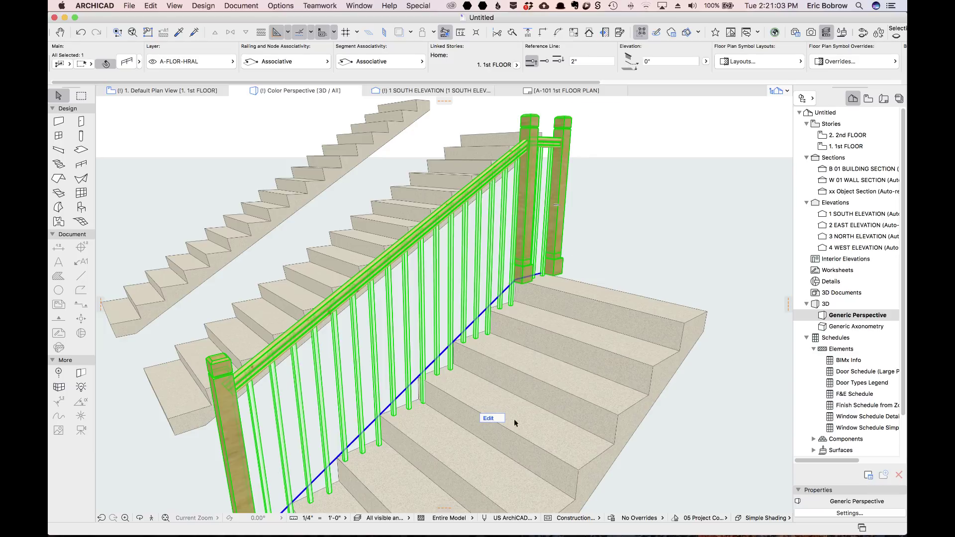
left_click(489, 420)
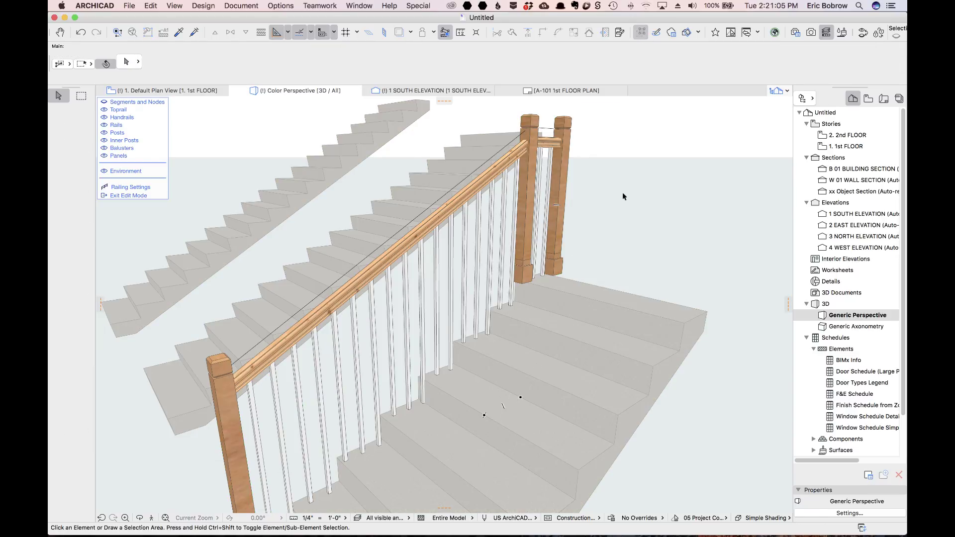
Try the Invisible post component on the linked lower and intermediate newel posts, and undo the change.
left_click(531, 217)
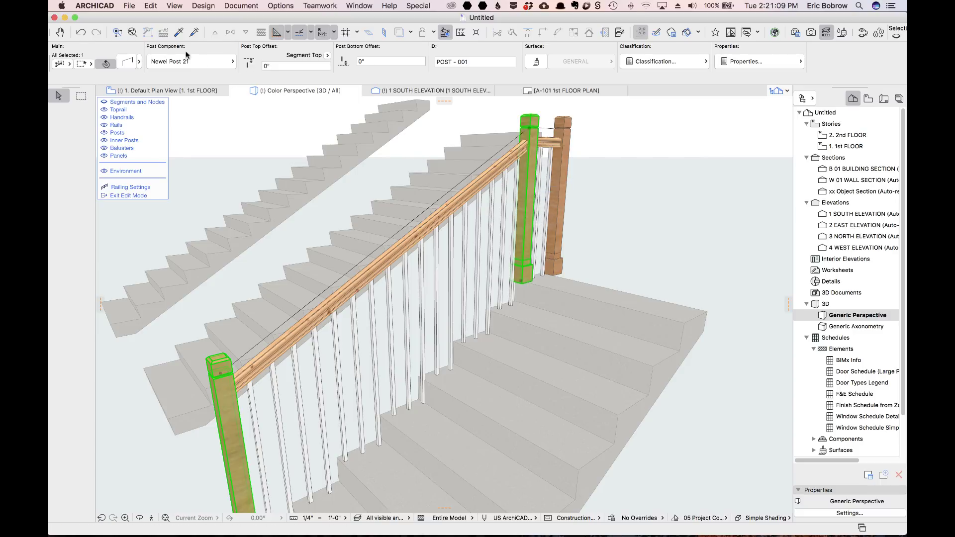
left_click(231, 62)
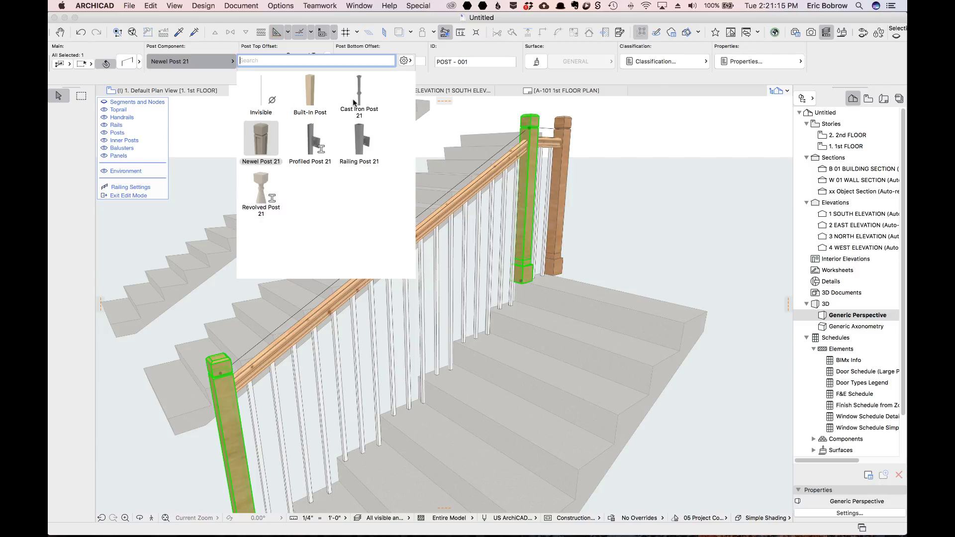
left_click(259, 94)
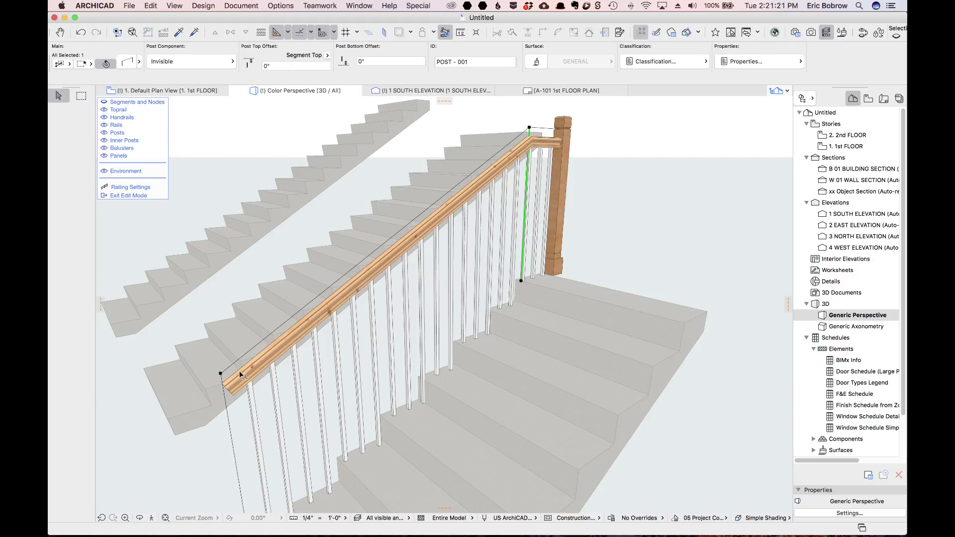
left_click(222, 415)
left_click(83, 33)
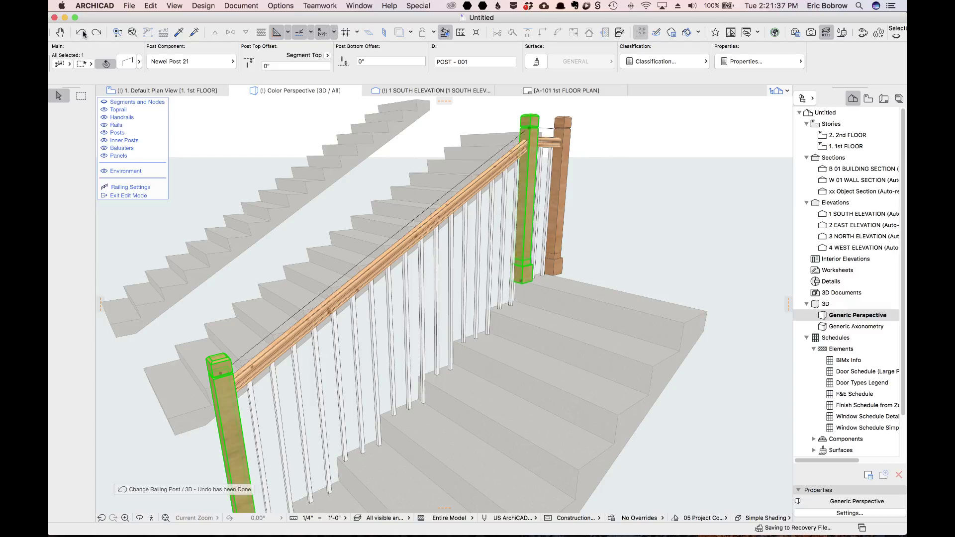
Leave the balustrade's edit mode and, on the 1st floor plan, select the short stair in place of its railing.
left_click(136, 196)
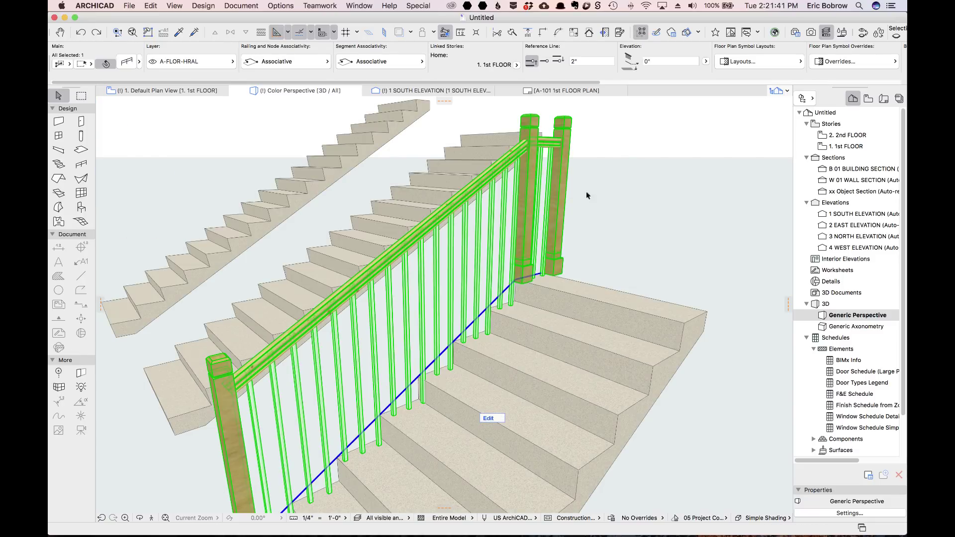
left_click(601, 198)
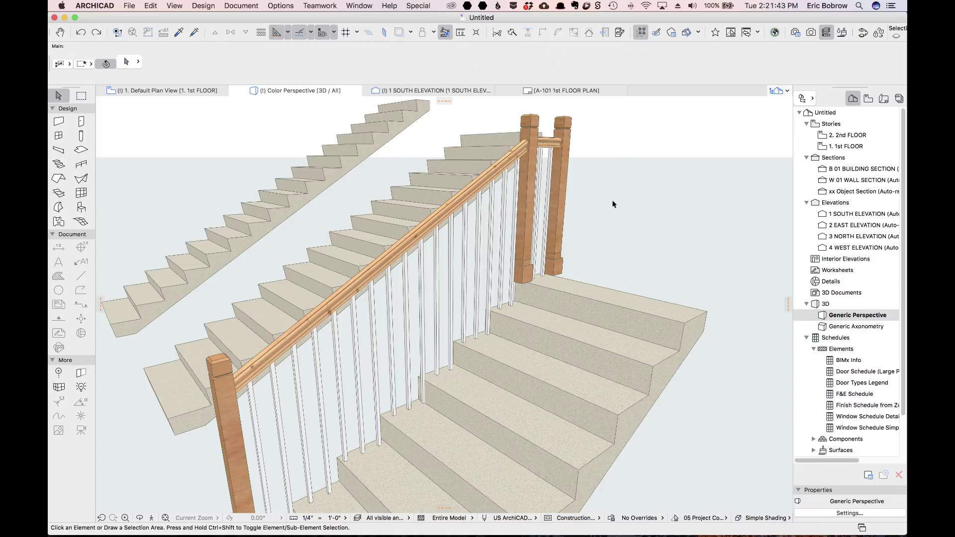
key("F2")
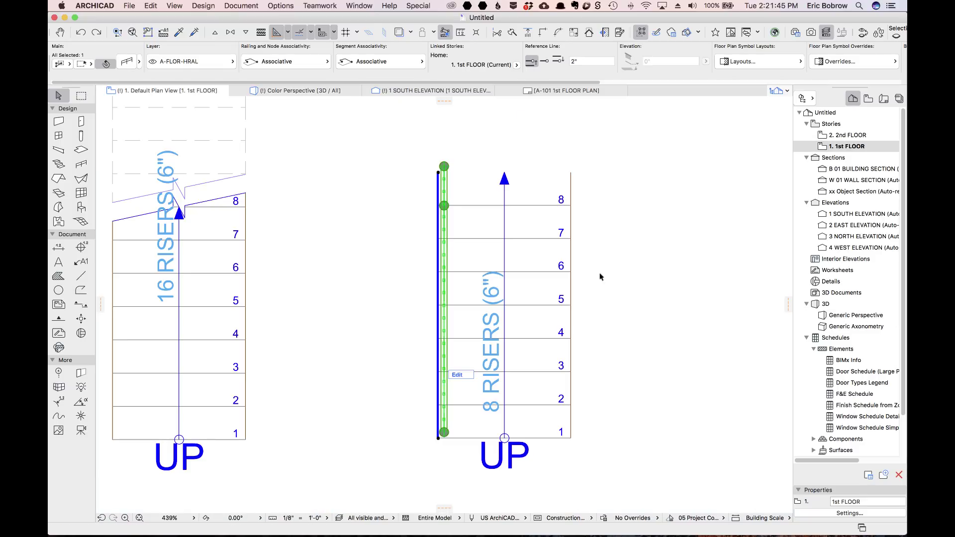
left_click(574, 320)
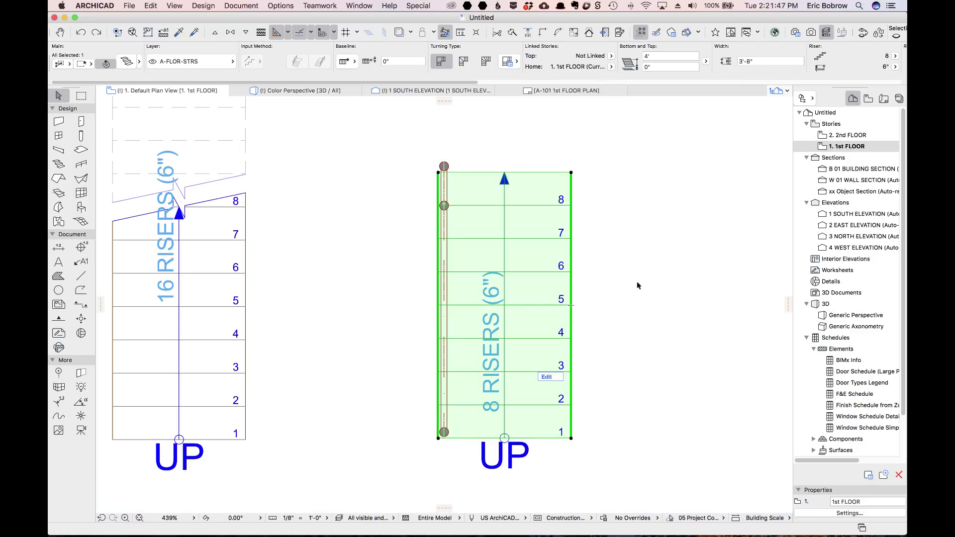
left_click(638, 285)
left_click(537, 304)
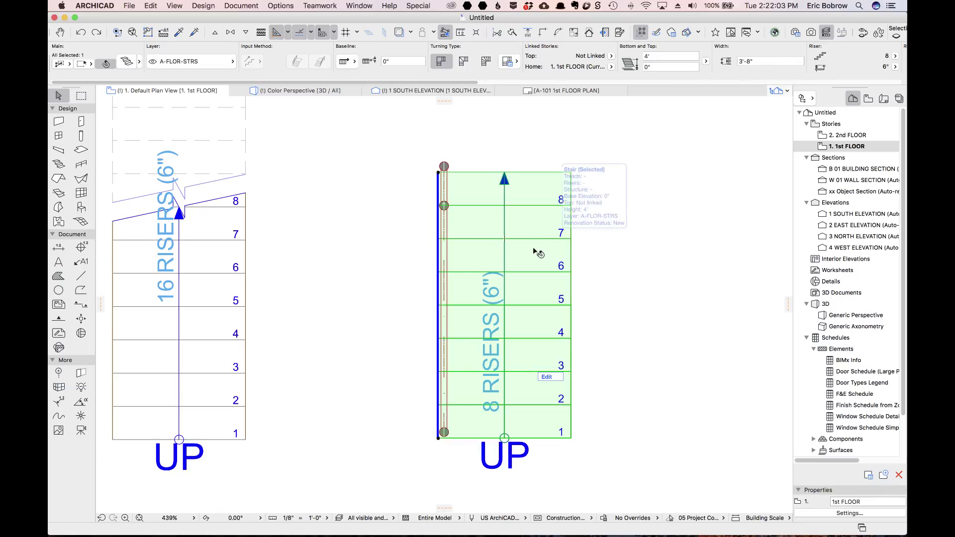
left_click(574, 256)
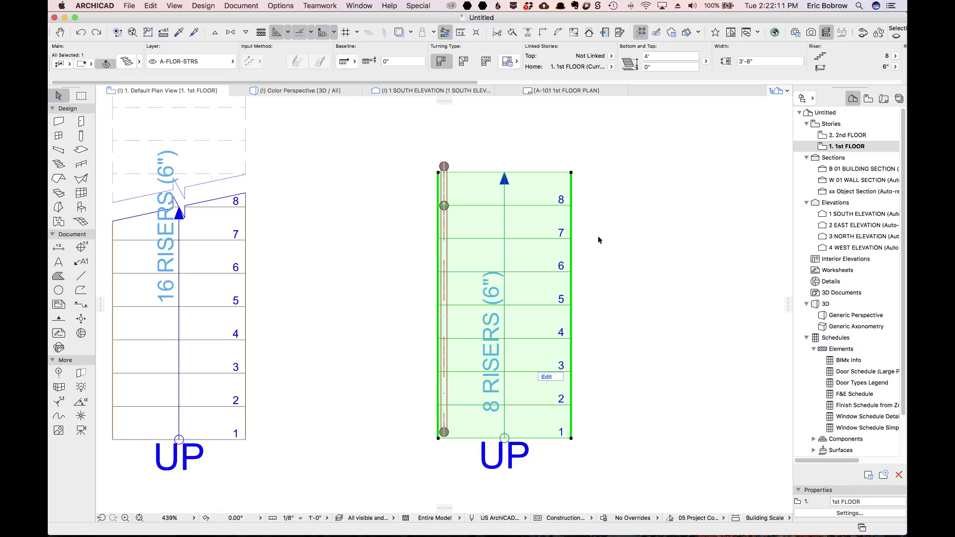
Try flaring the short stair by moving its lower right boundary corner outward, check it in 3D, and undo the change.
left_click(572, 439)
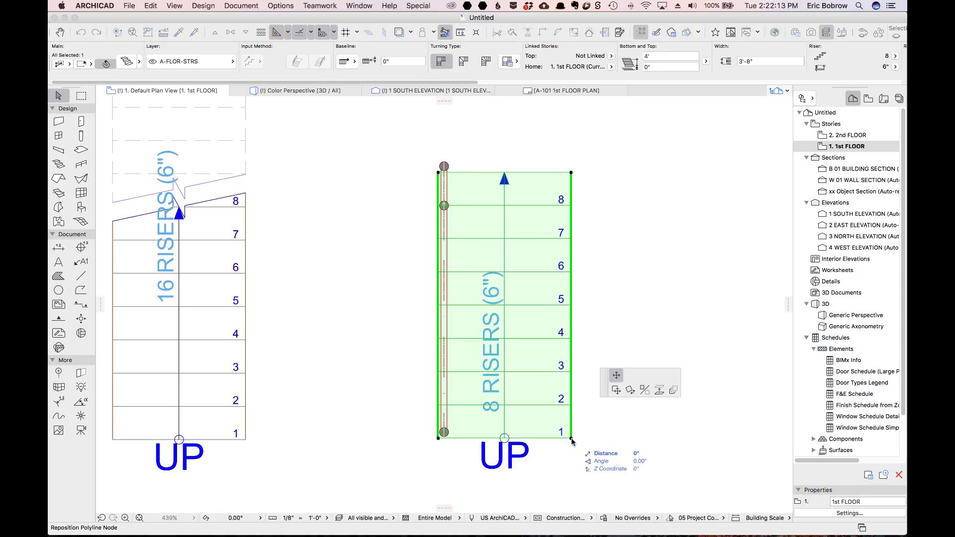
left_click(604, 438)
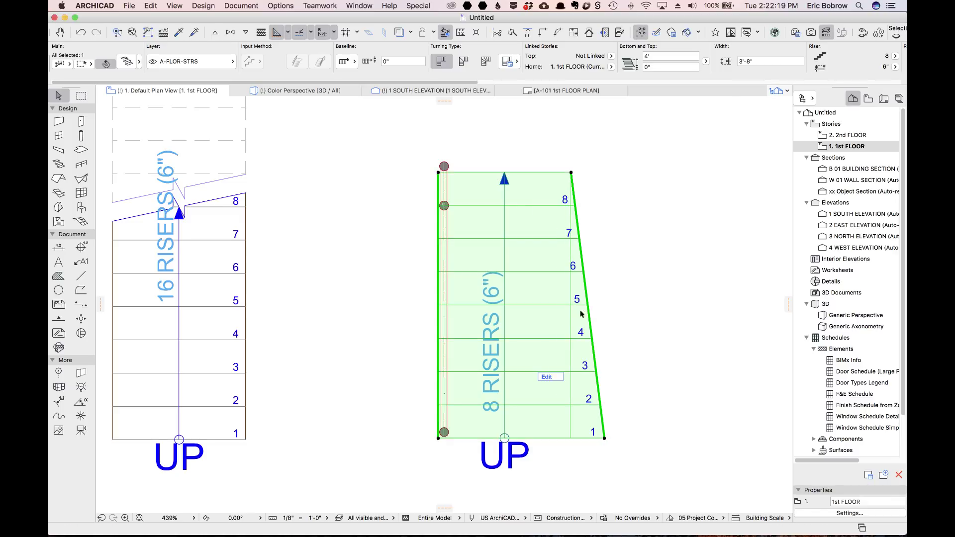
left_click(606, 323)
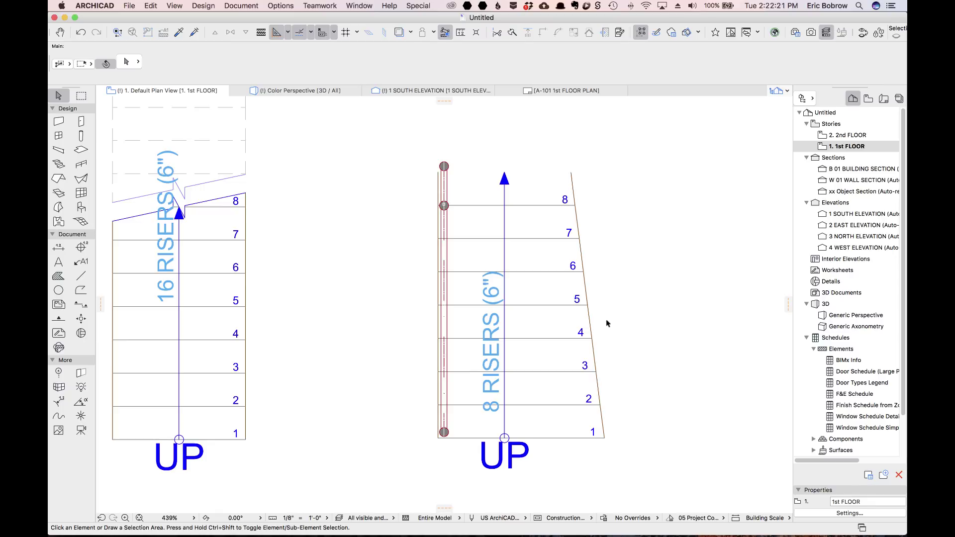
key("F3")
scroll(609, 259, "up", 3)
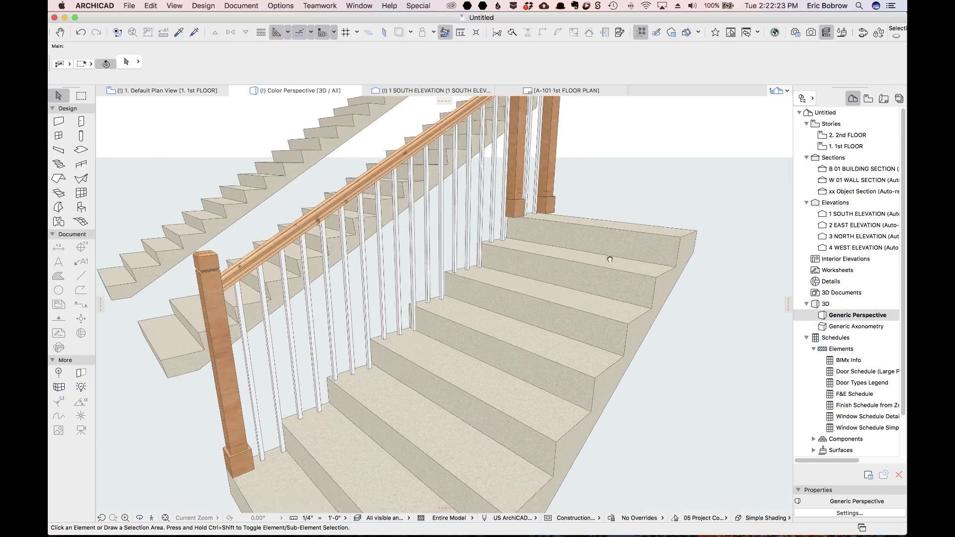
middle_click_drag(609, 259, 608, 207)
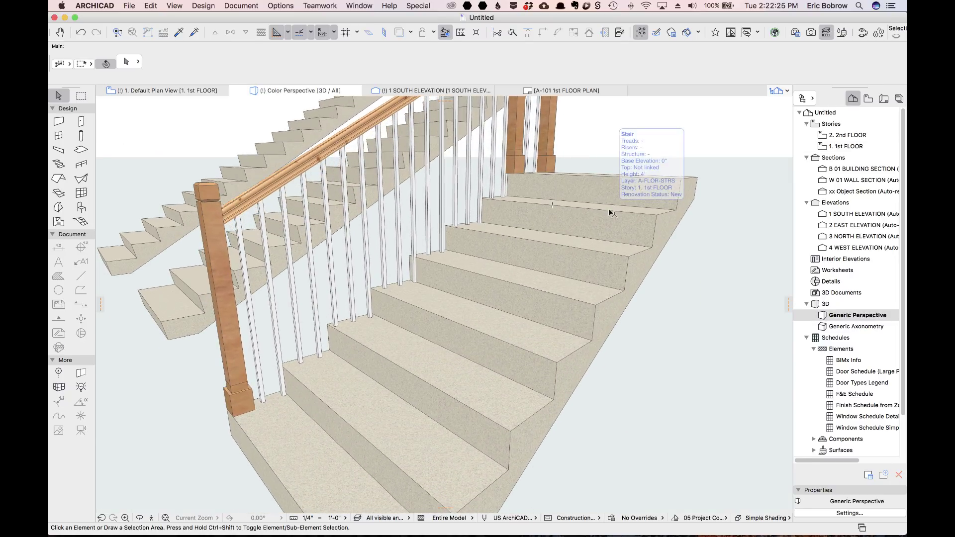
key("F2")
key("super+z")
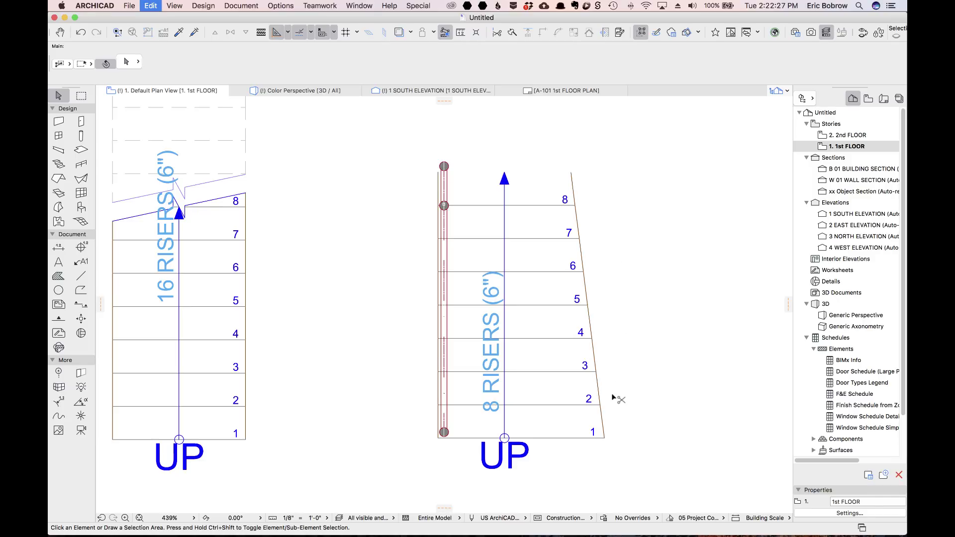
Select the short stair again and insert a boundary node on its right edge at the third riser line.
left_click(570, 438)
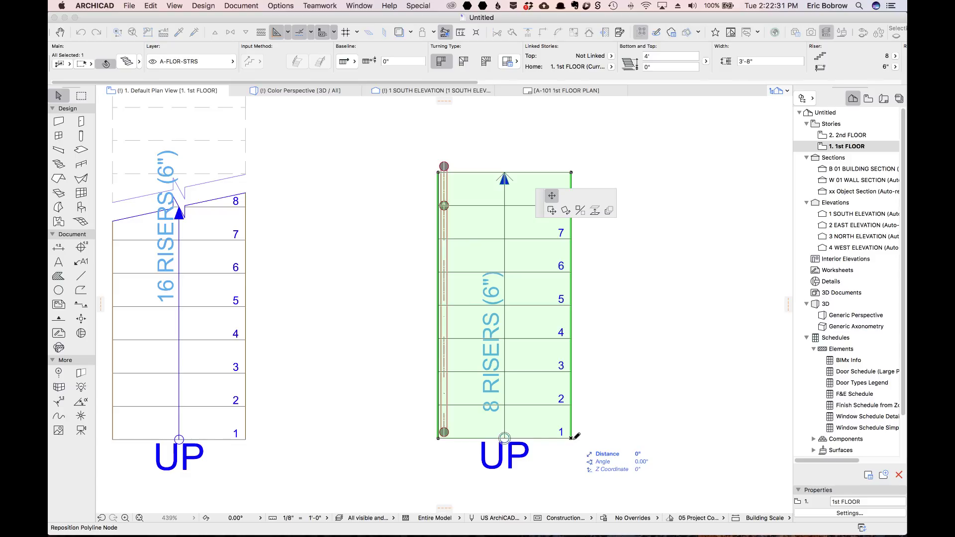
left_click(571, 438)
left_click(571, 378)
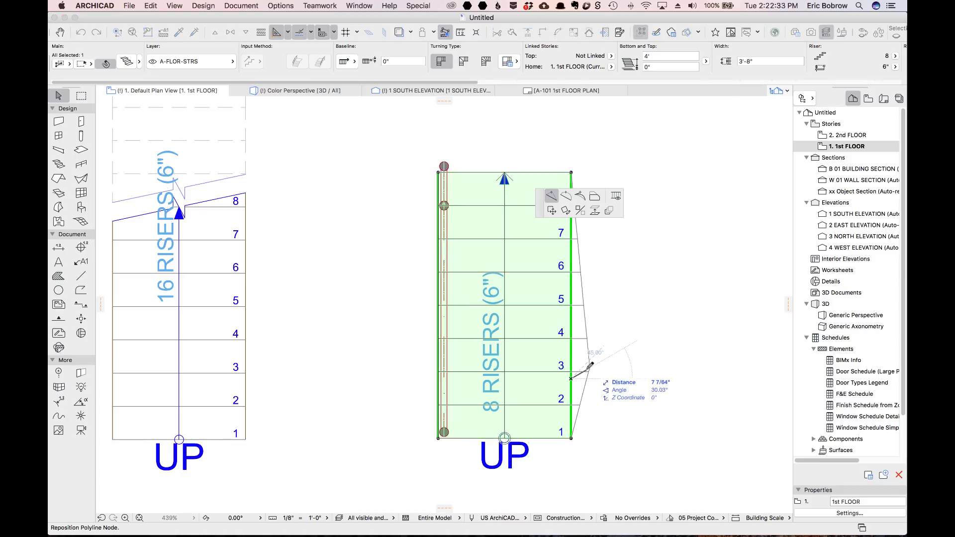
left_click(578, 376)
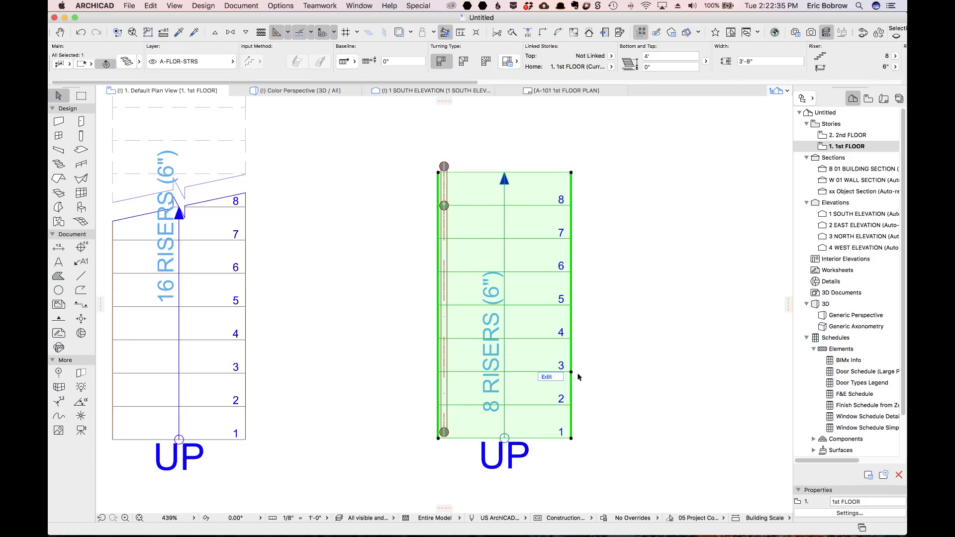
Try offsetting the right boundary edge below the third riser outward by about 9 inches, check it in 3D, and undo the change.
left_click(571, 393)
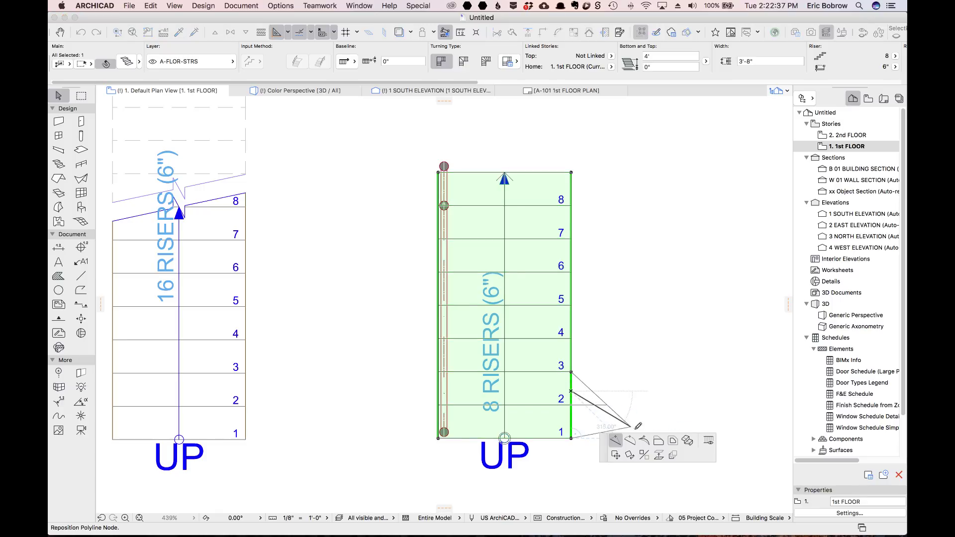
left_click(659, 441)
left_click(599, 398)
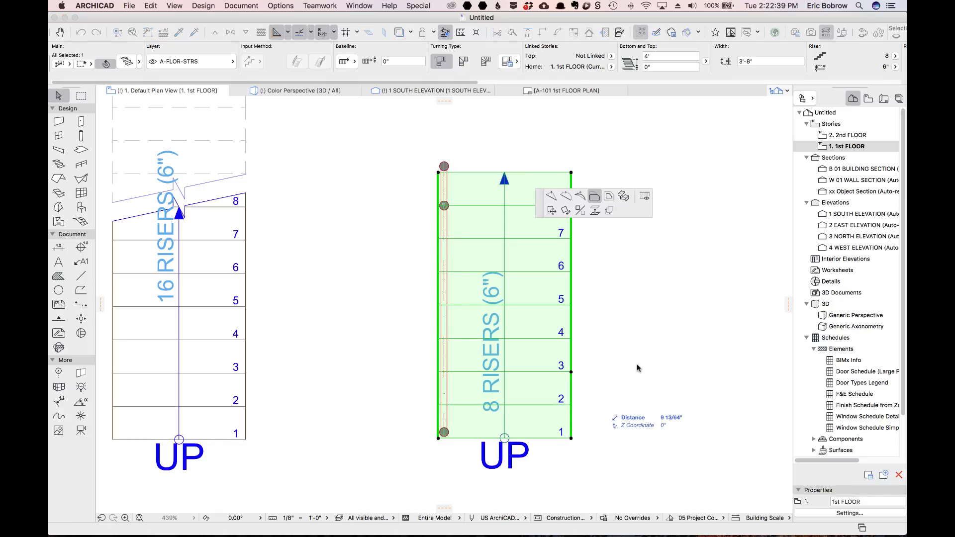
left_click(624, 350)
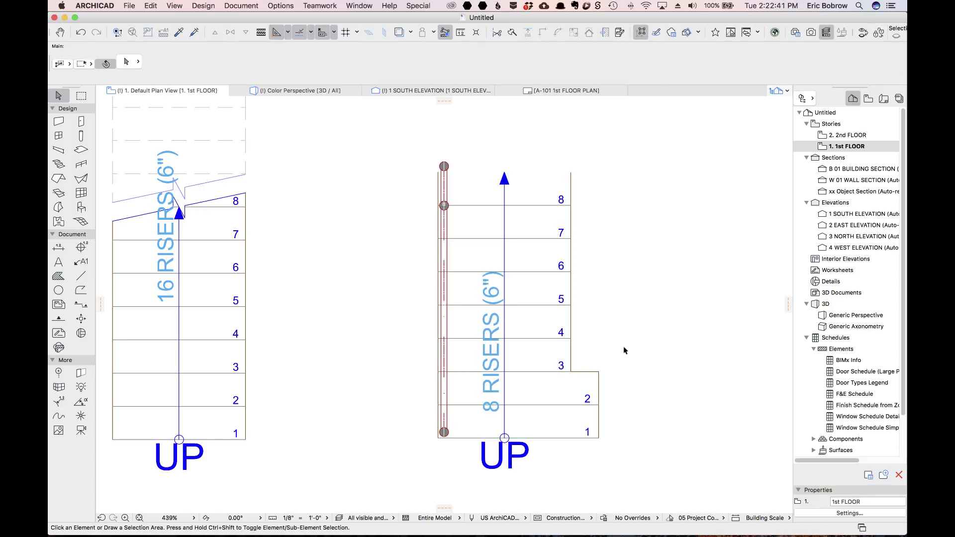
key("F3")
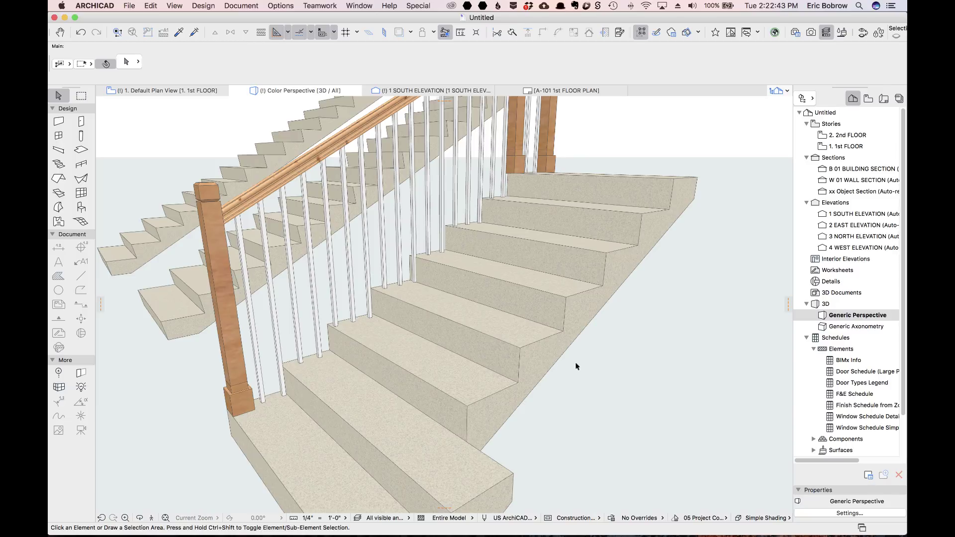
key("F2")
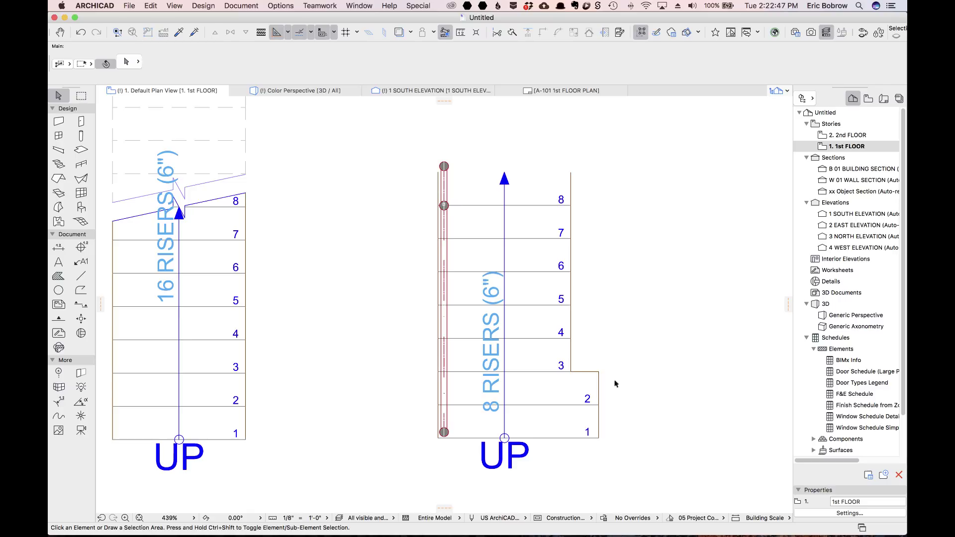
key("super+z")
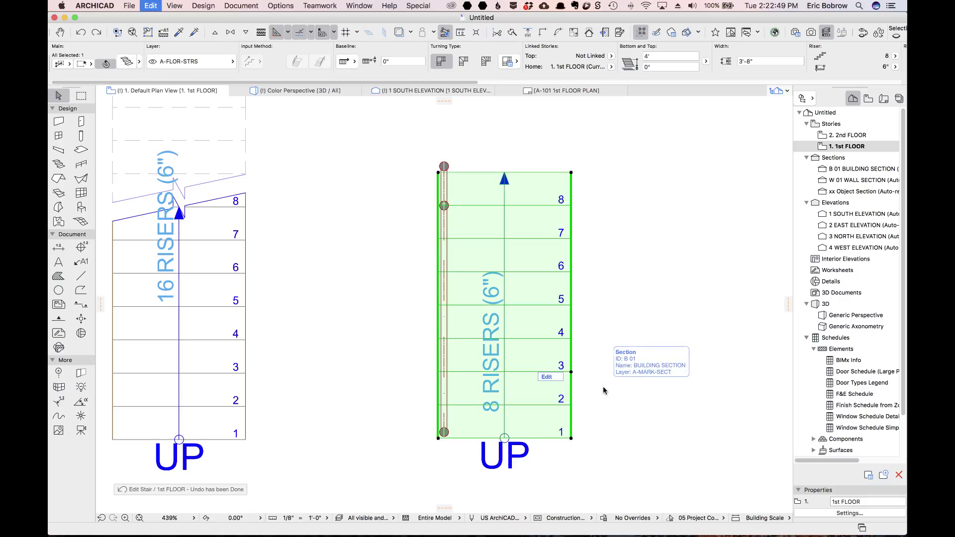
Insert a boundary node on the short stair's left edge at the eighth riser line beside the intermediate post, and deselect the stair.
left_click(443, 204)
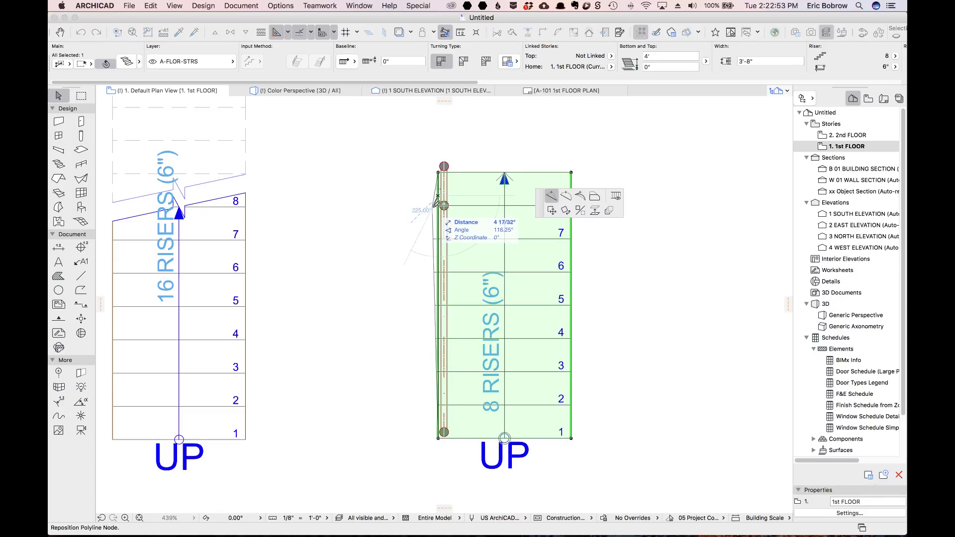
left_click(443, 205)
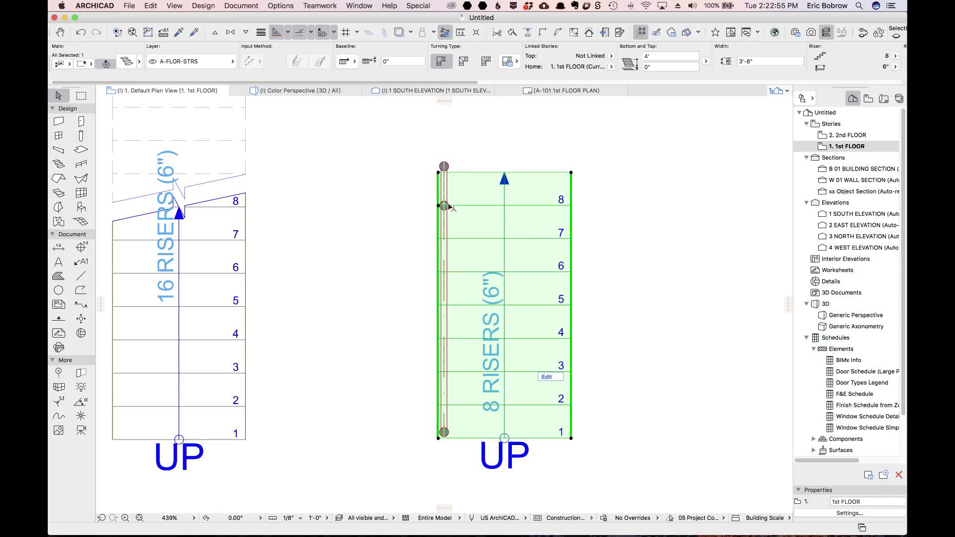
scroll(440, 205, "up", 5)
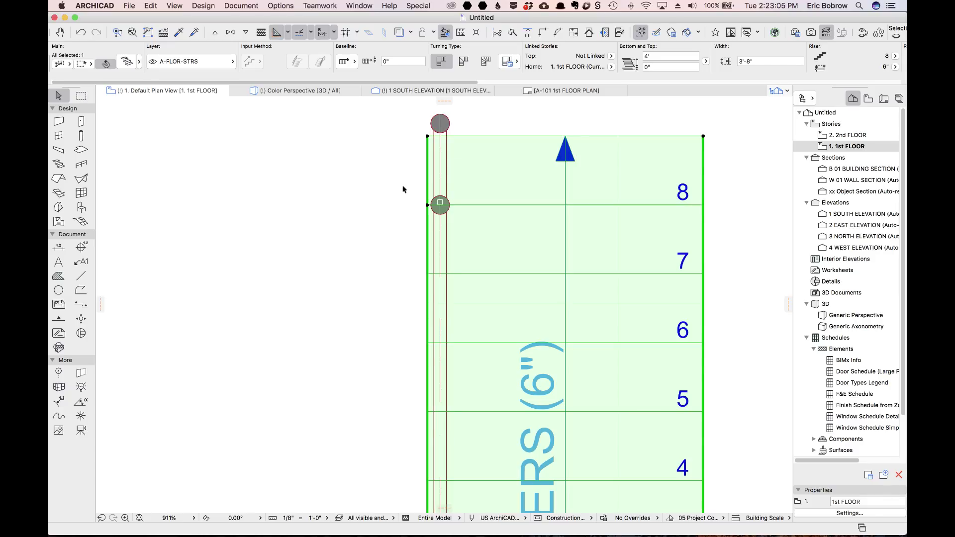
scroll(402, 189, "down", 5)
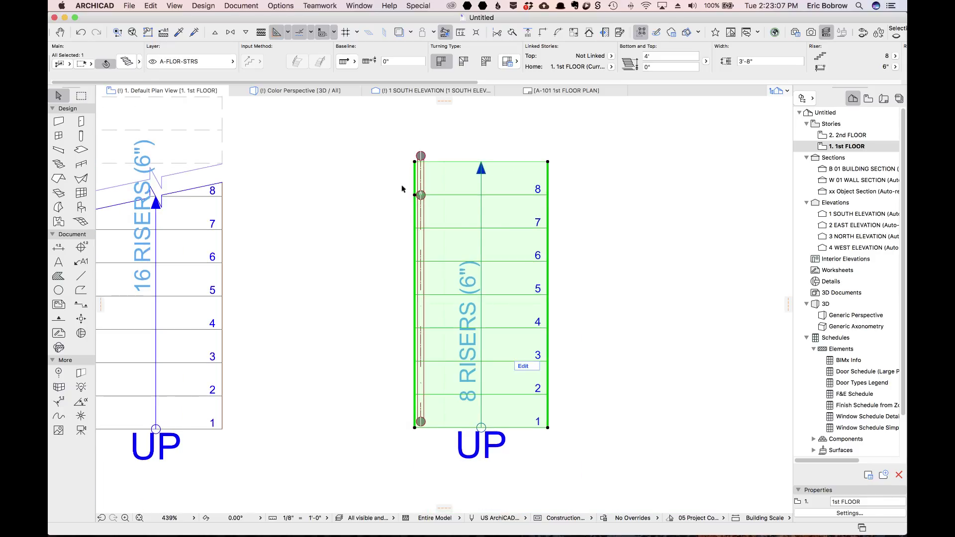
left_click(402, 189)
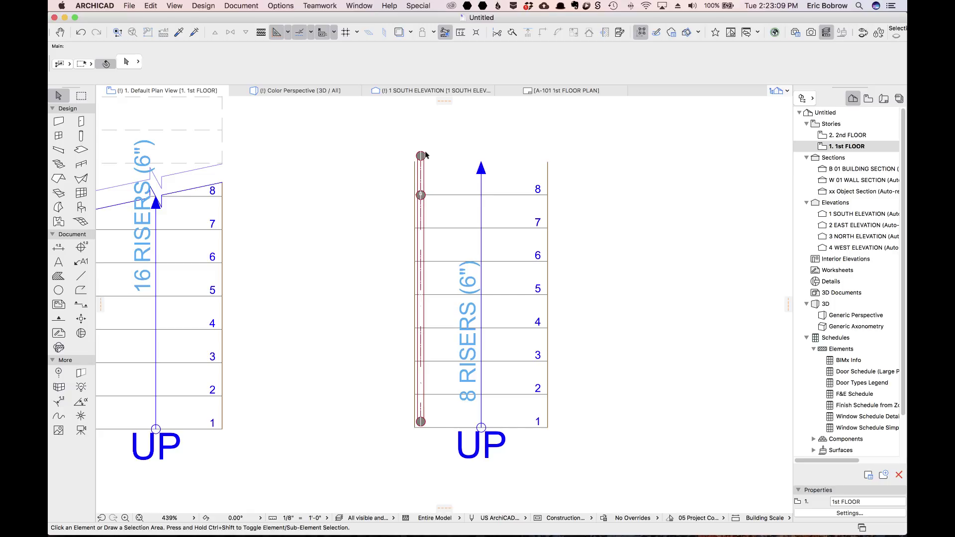
In 3D, check the intermediate newel post's grouping by selecting it in the balustrade's edit mode, and leave that mode.
key("F3")
middle_click_drag(570, 157, 562, 192)
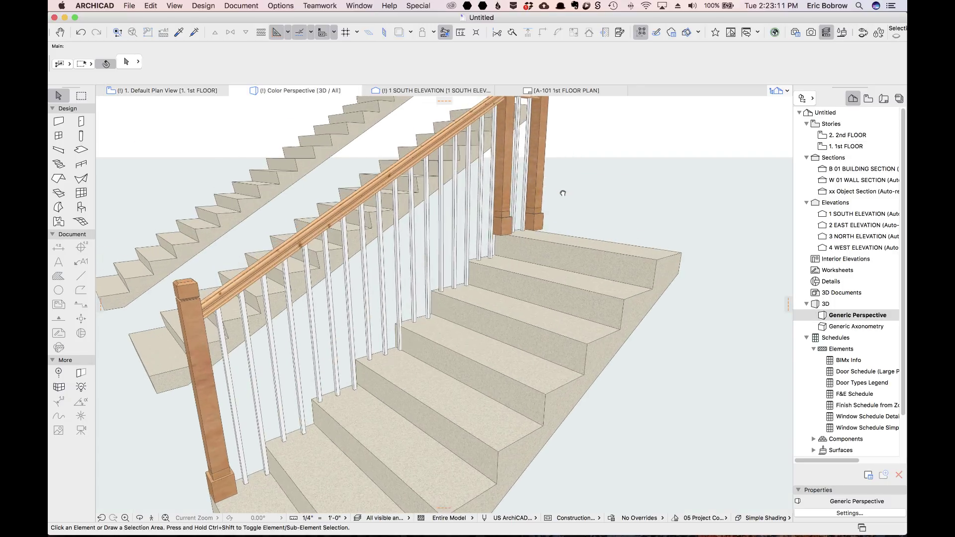
left_click(508, 202)
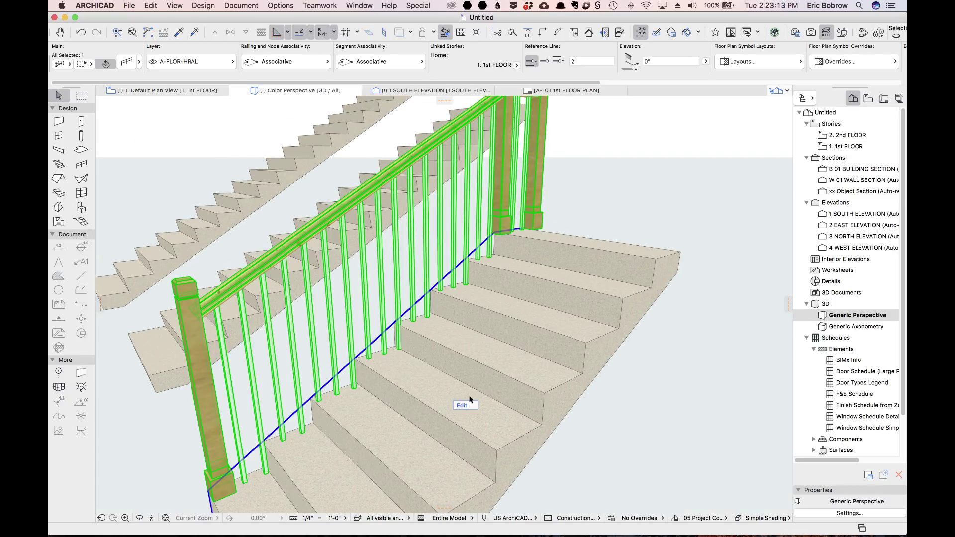
left_click(468, 404)
left_click(510, 204)
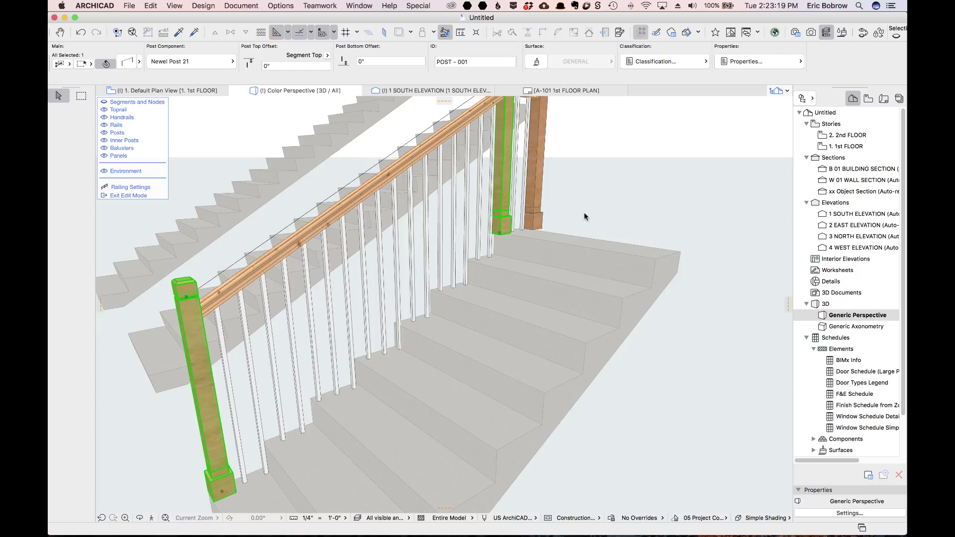
left_click(138, 196)
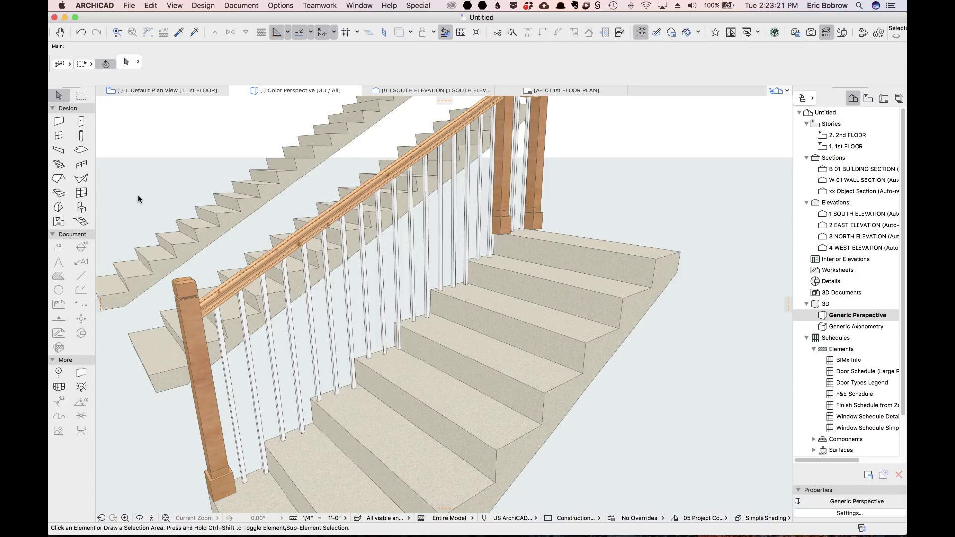
Delete the short stair's balustrade on the 1st floor plan.
key("F2")
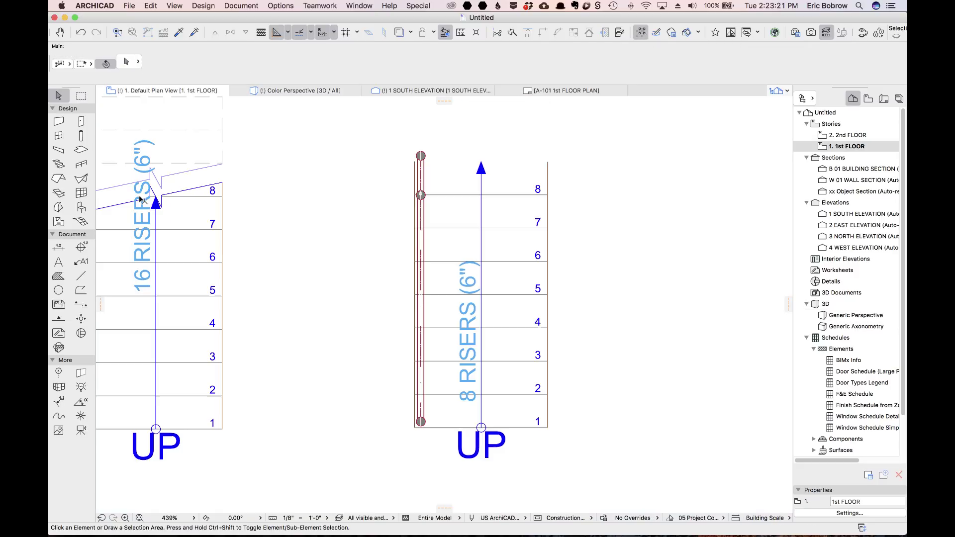
left_click(421, 157)
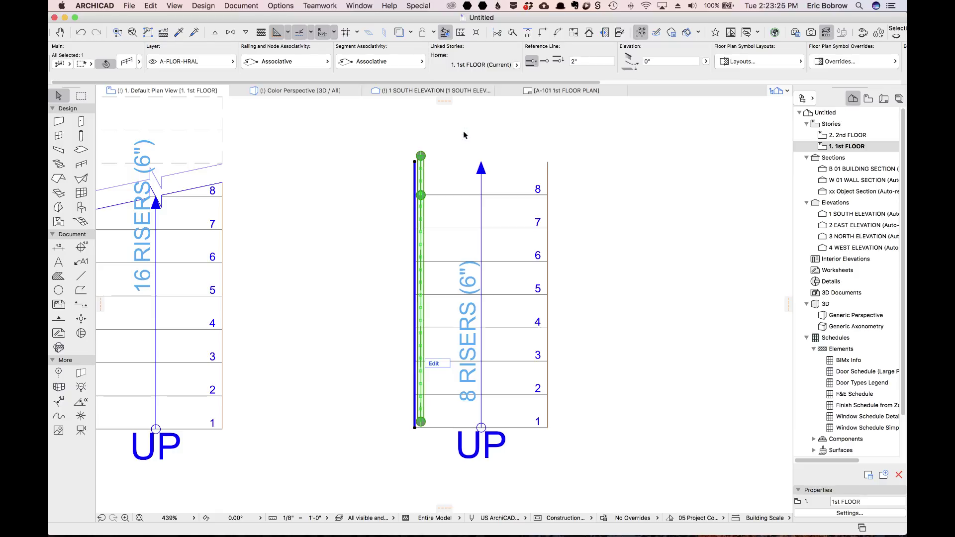
left_click(463, 135)
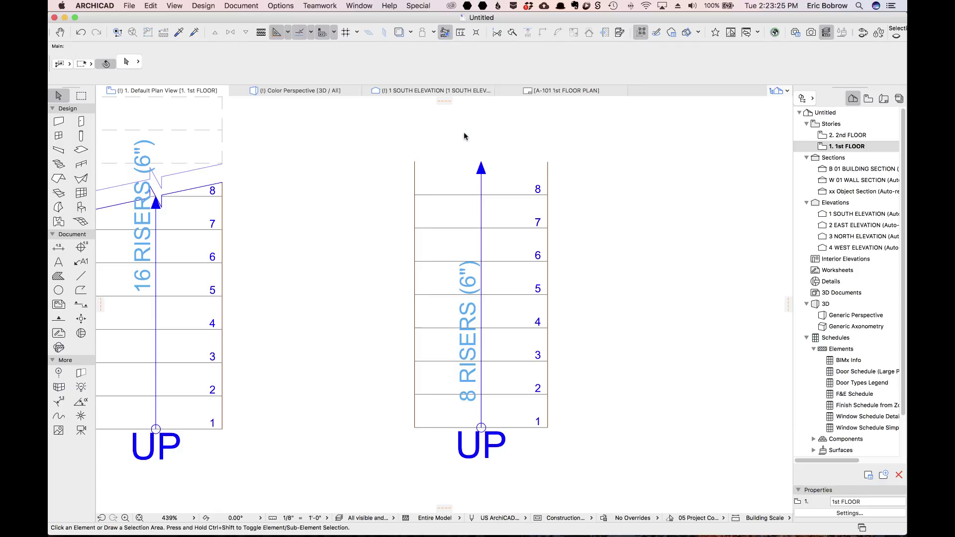
Draw an associative railing along the short stair's left edge from the bottom corner through the eighth-riser node to the top corner.
left_click(80, 164)
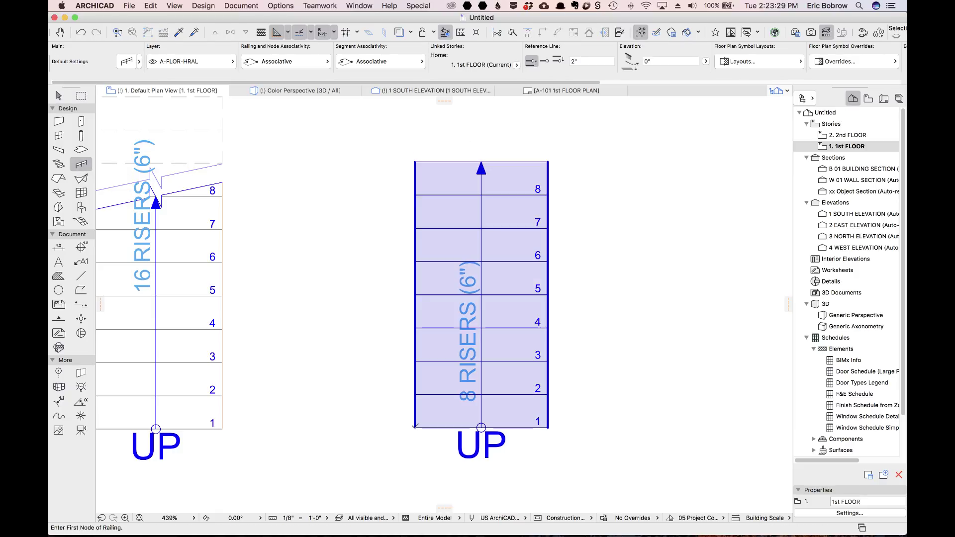
left_click(415, 428)
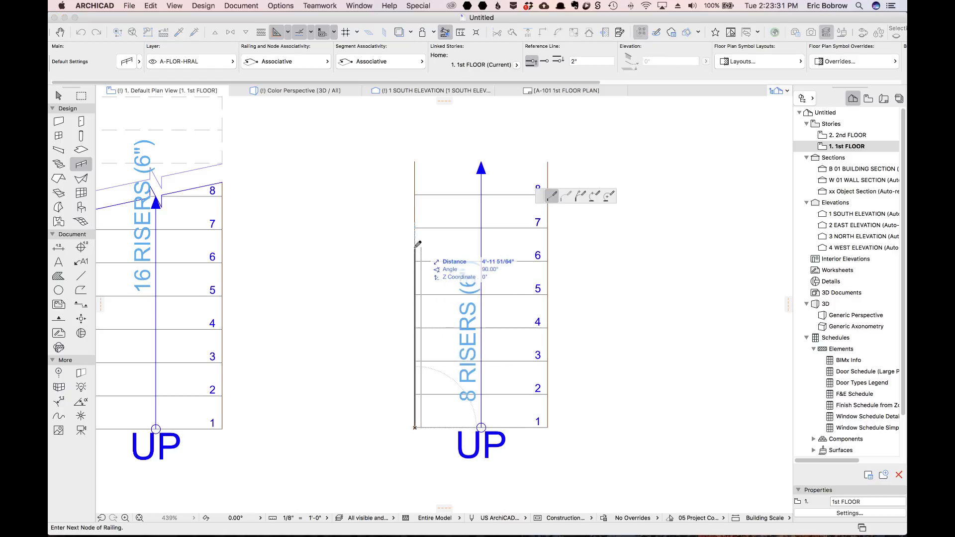
left_click(416, 193)
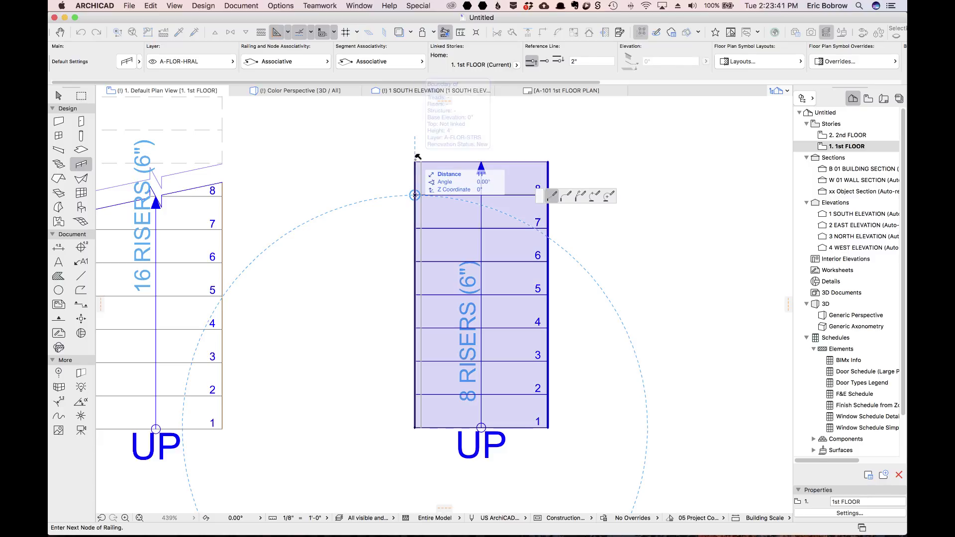
double_click(416, 160)
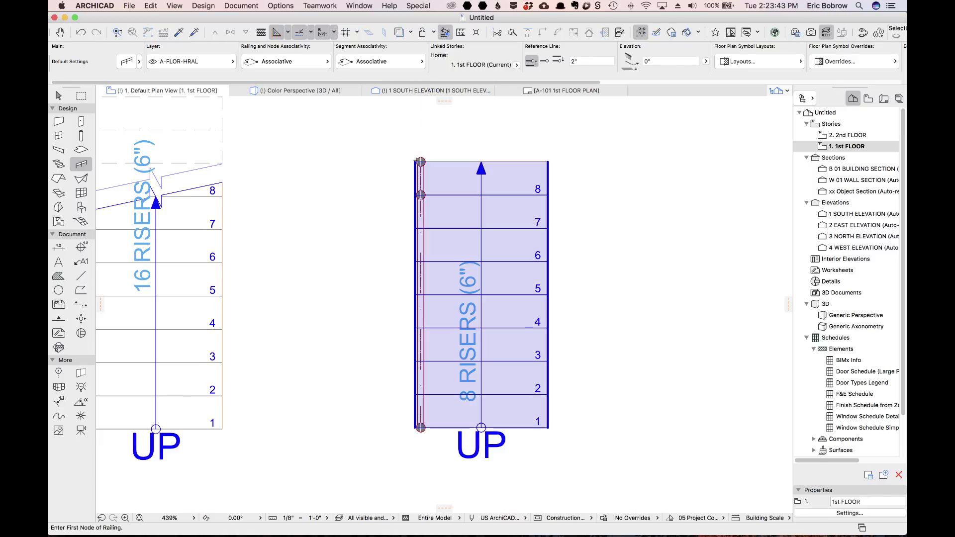
In 3D, edit the new balustrade and set only its intermediate newel post at the eighth riser to Invisible, deselecting it.
key("F3")
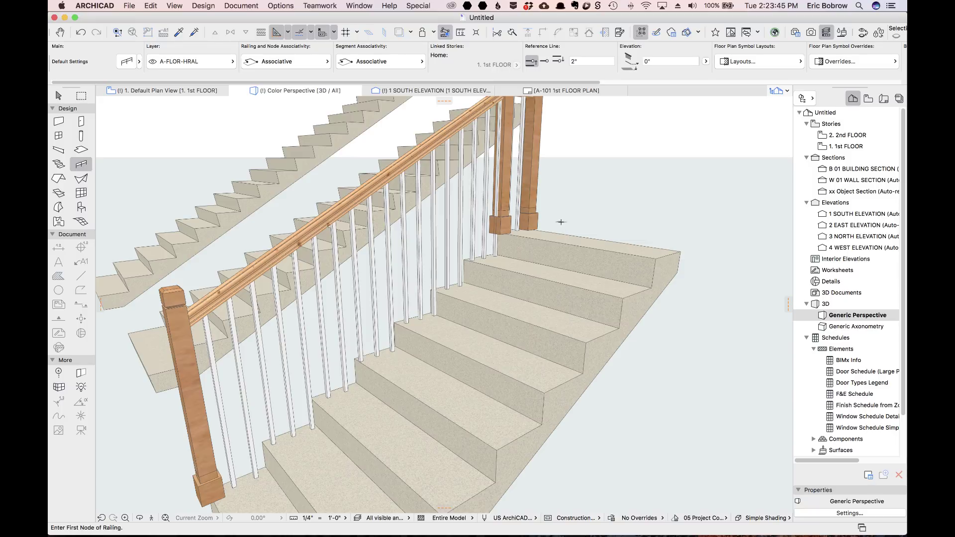
left_click(509, 211, "shift")
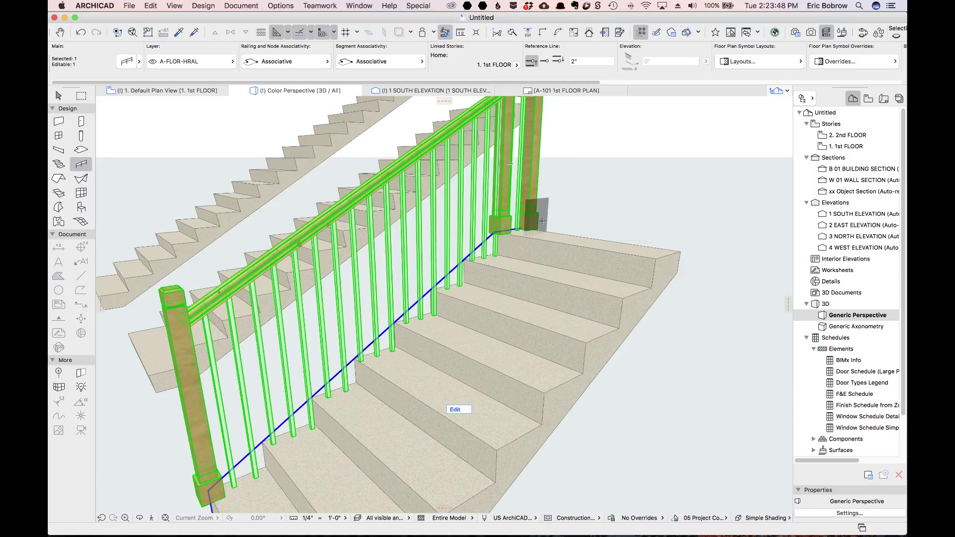
left_click(455, 410)
left_click(508, 203)
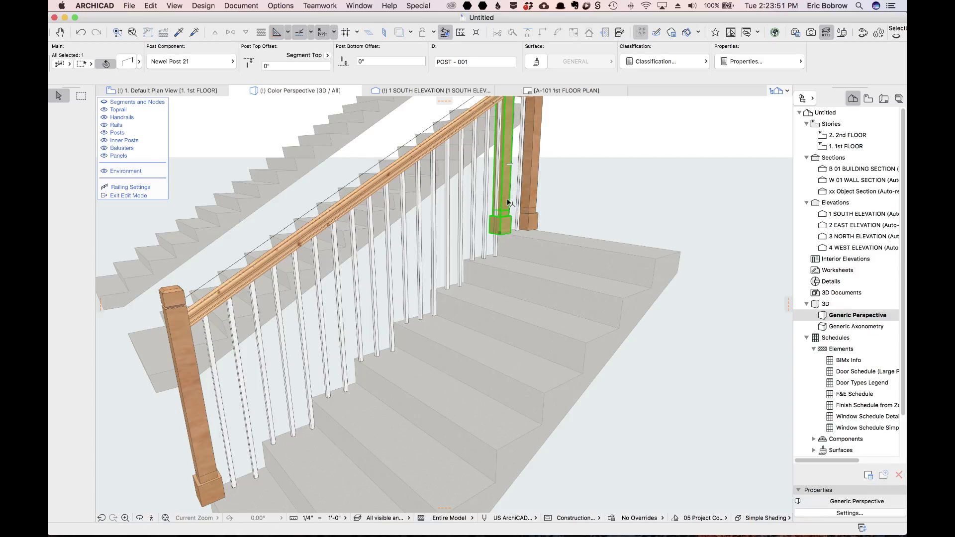
middle_click_drag(567, 198, 566, 245)
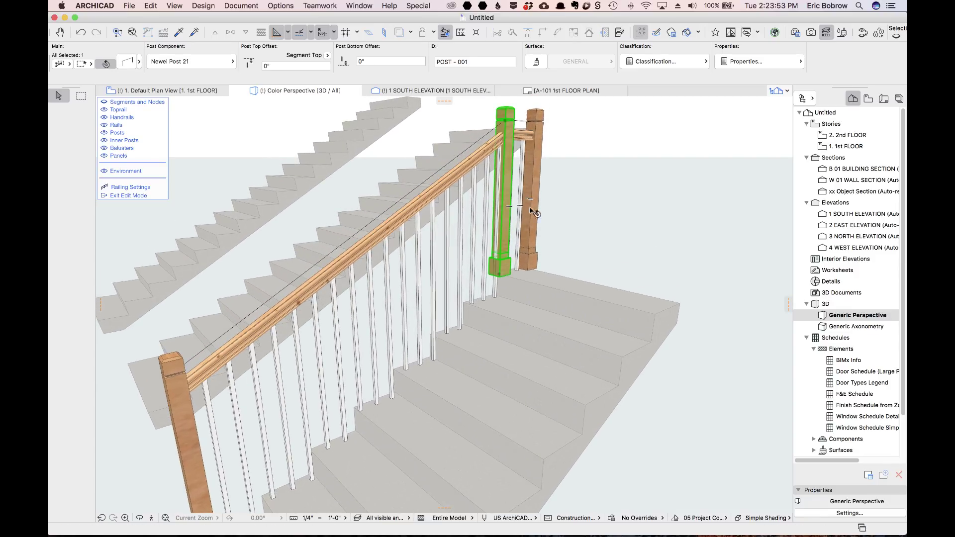
left_click(216, 67)
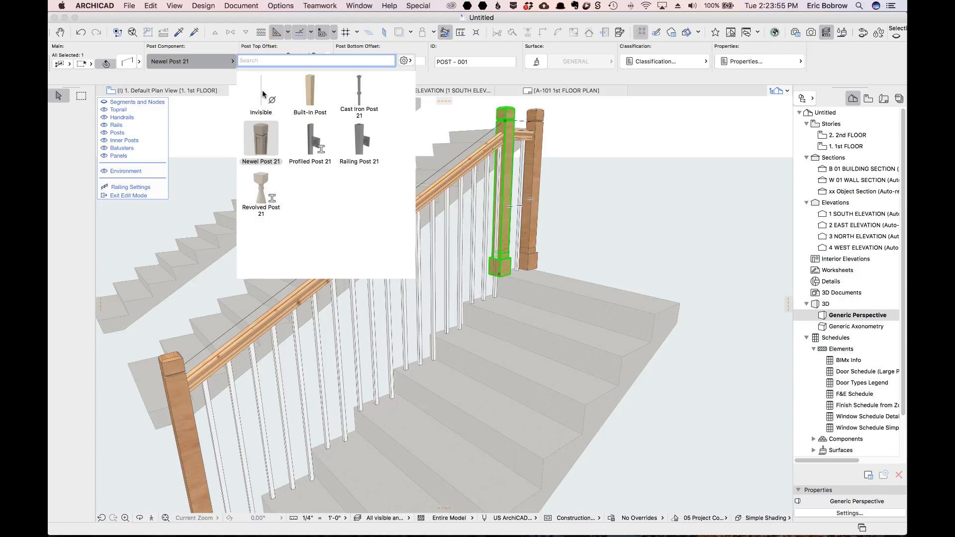
left_click(262, 93)
left_click(628, 188)
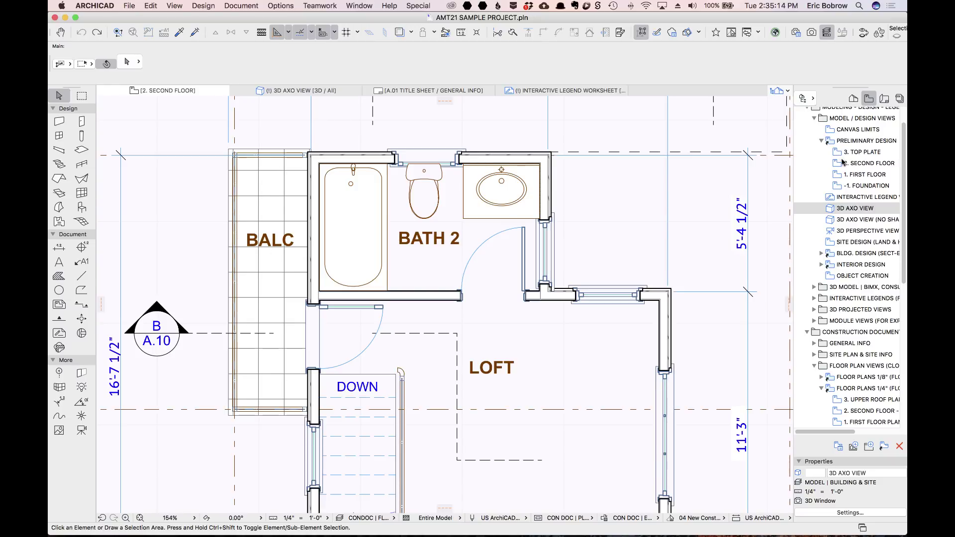
Open the 3D AXO VIEW of the AMT21 sample project and examine the second-floor balcony's cable railing up close.
left_click(833, 210)
double_click(833, 209)
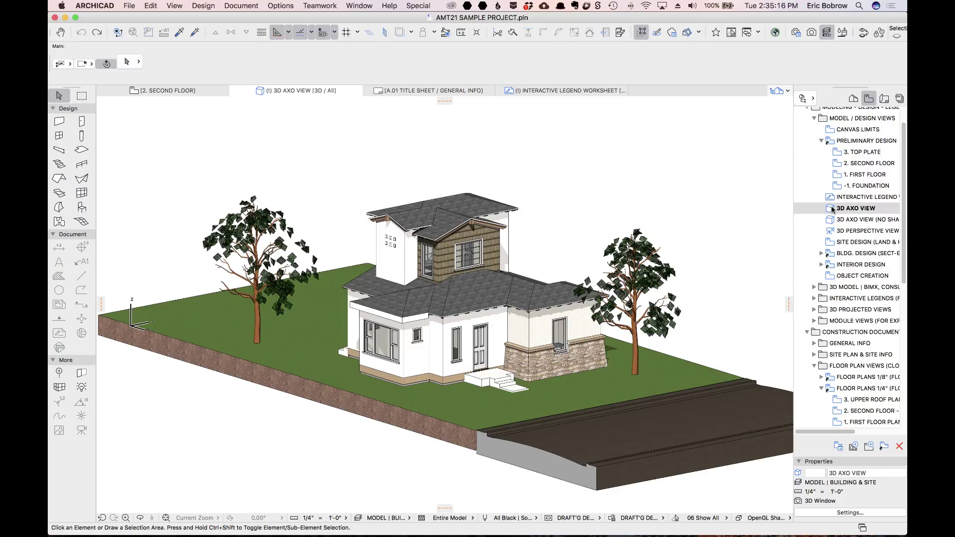
middle_click_drag(169, 206, 615, 200, "shift")
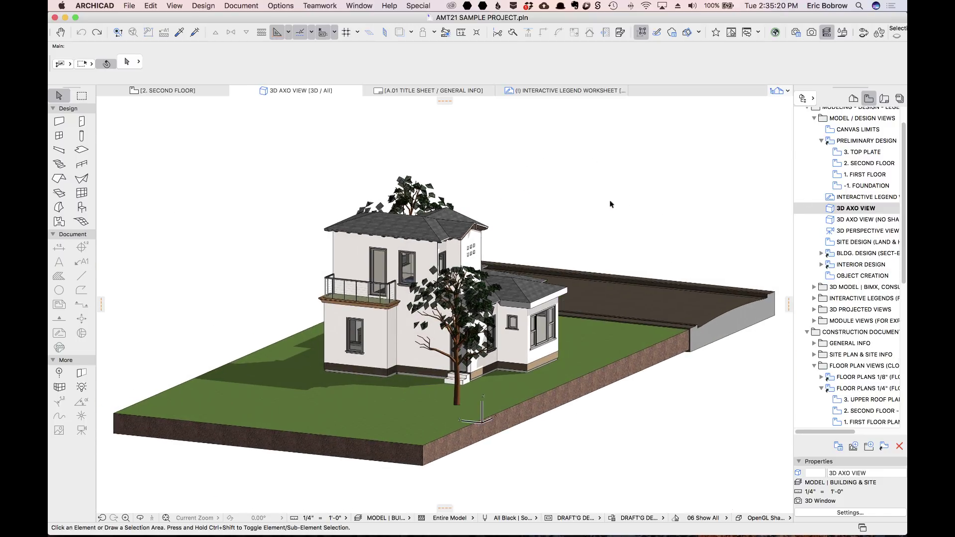
scroll(378, 312, "up", 5)
scroll(378, 312, "up", 8)
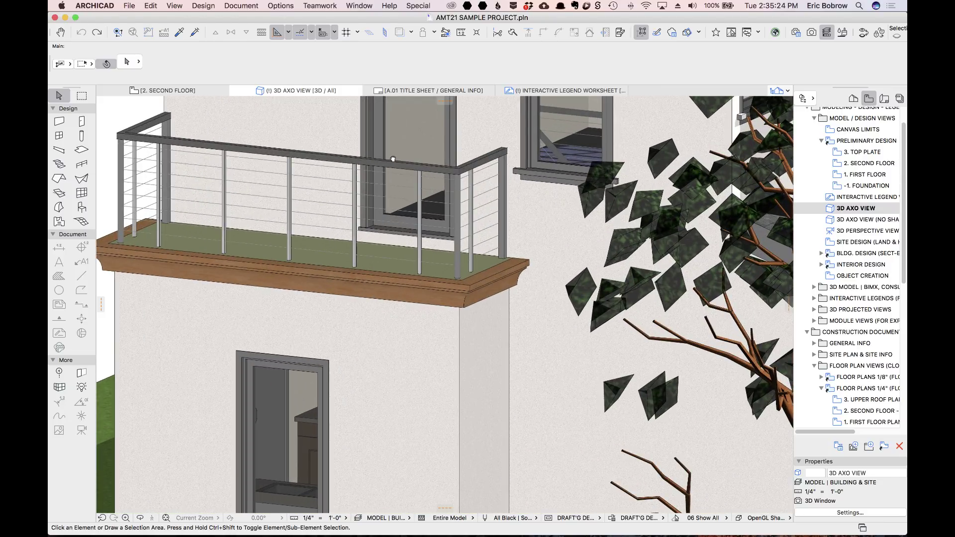
scroll(393, 239, "up", 5)
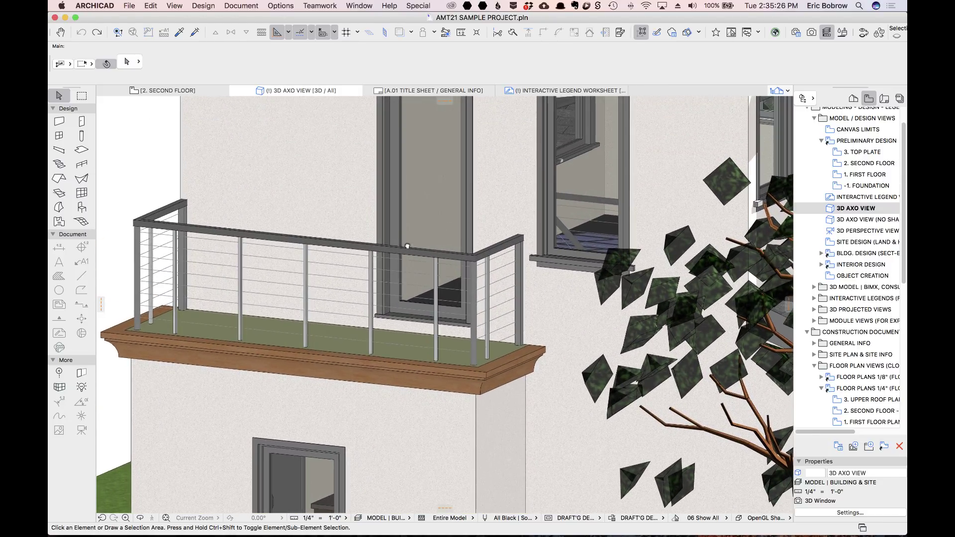
Select the balcony railing and look through the GRAPHISOFT railing favorites without applying one.
left_click(372, 247)
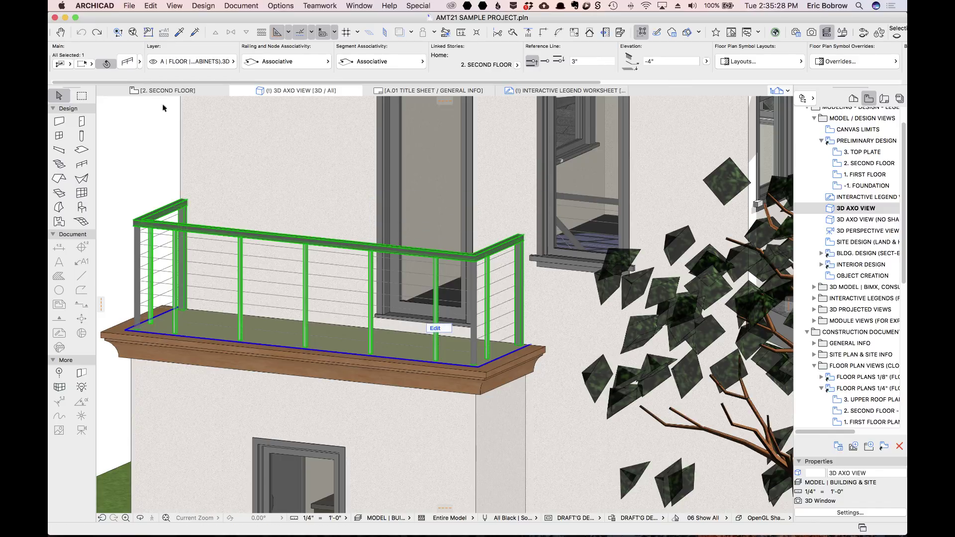
left_click(140, 62)
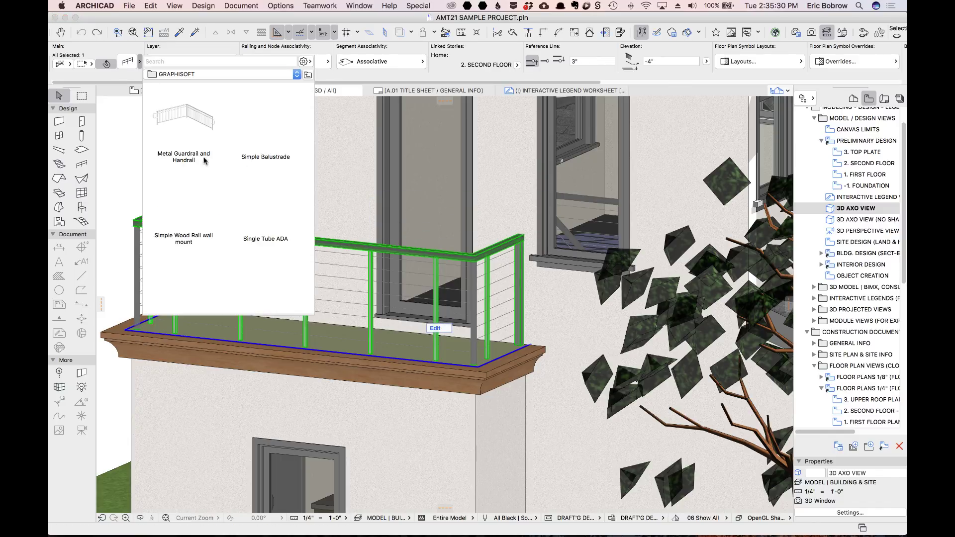
left_click(124, 144)
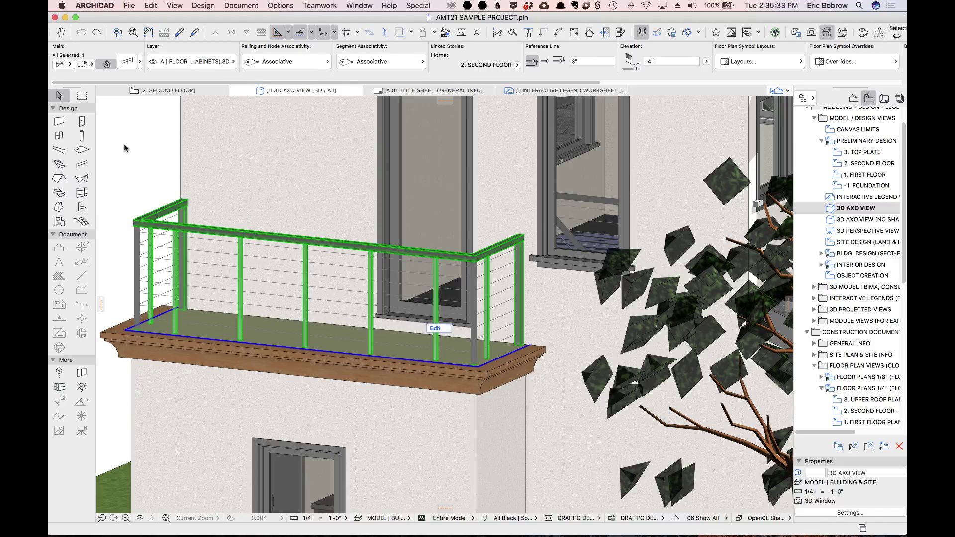
Review the balcony railing's settings for general positioning, toprail, handrails and individual horizontal rails.
left_click(127, 61)
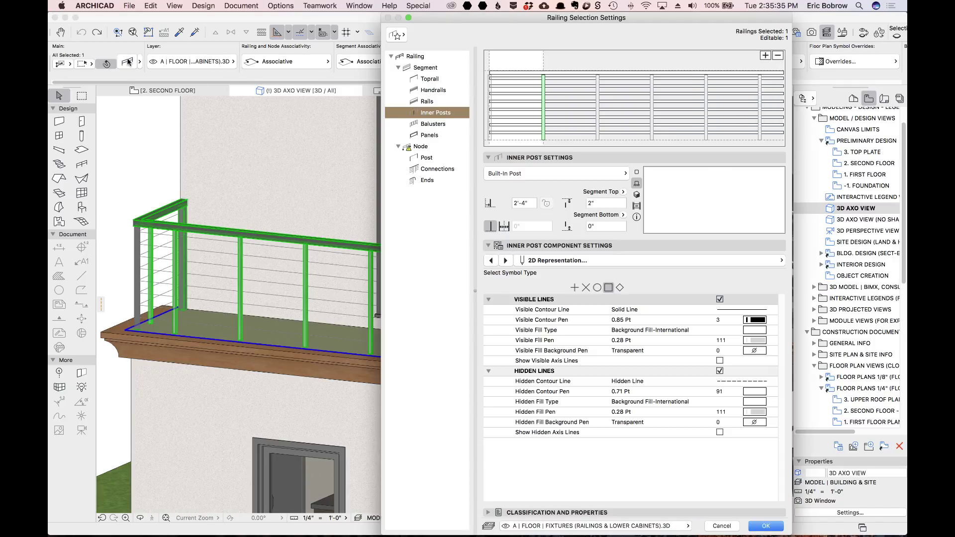
left_click(419, 57)
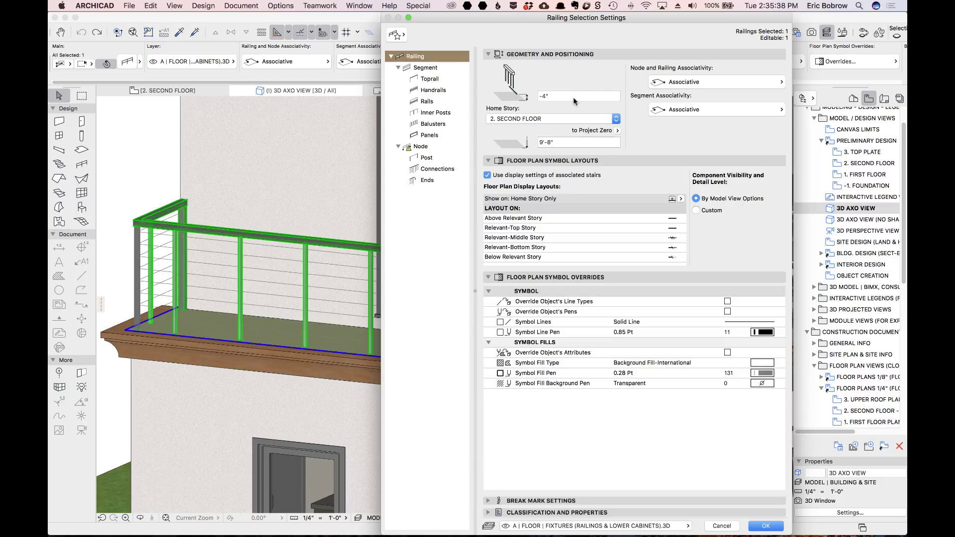
left_click(430, 79)
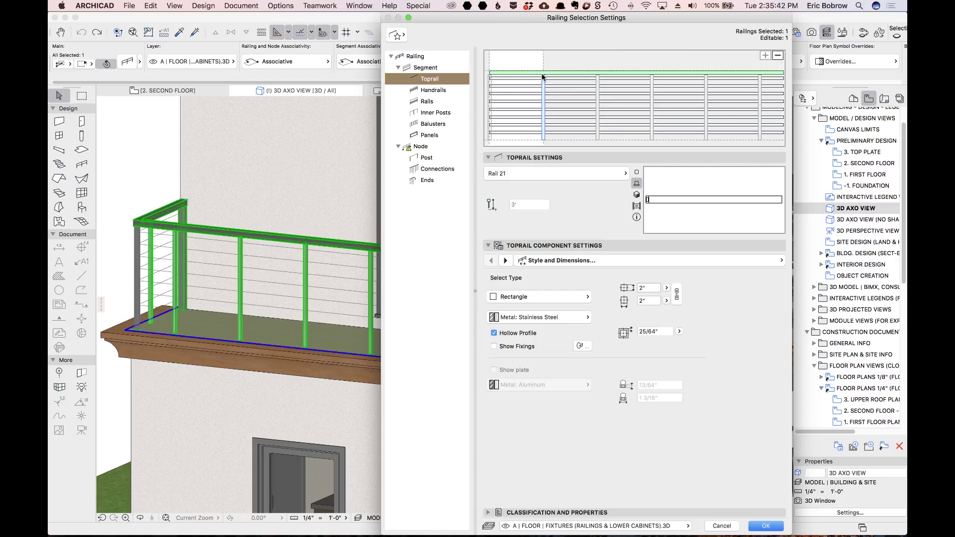
left_click(436, 91)
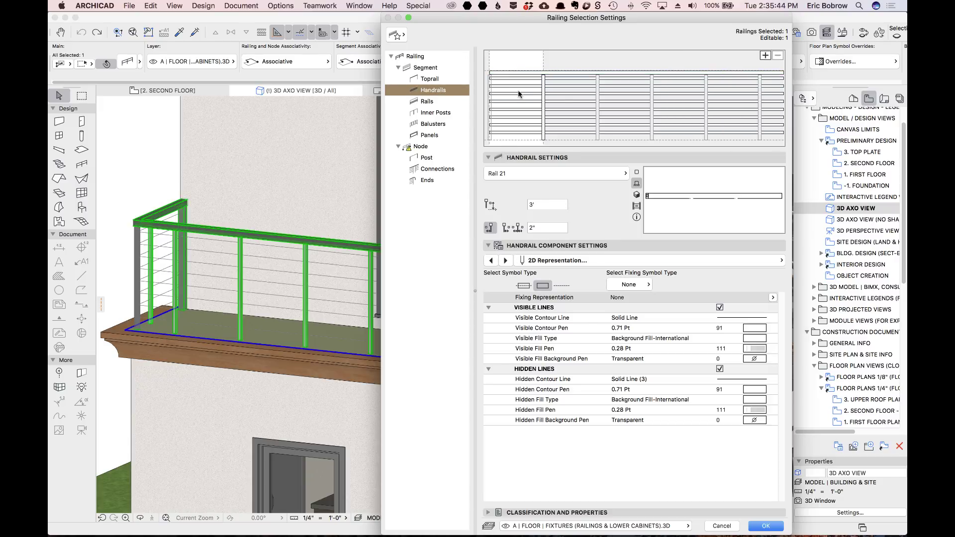
left_click(435, 102)
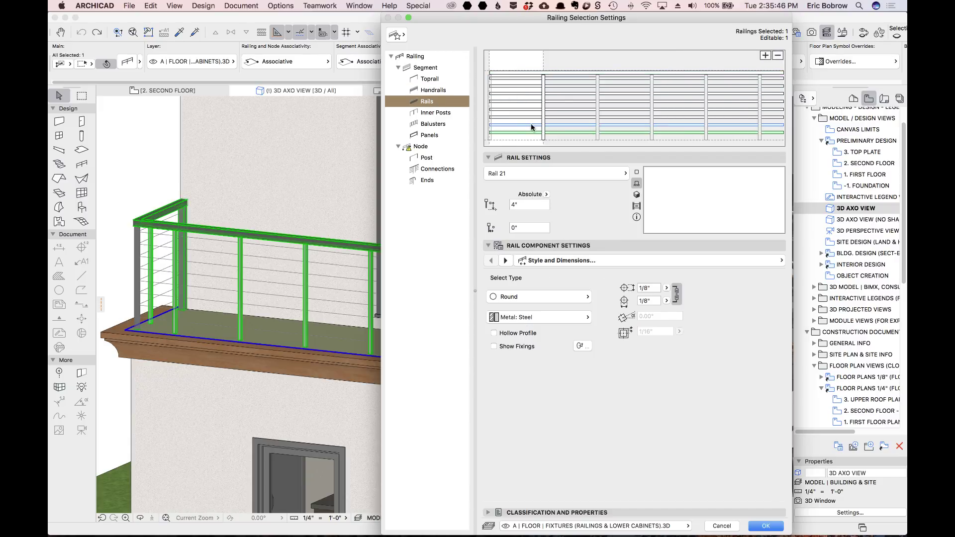
left_click(533, 122)
left_click(532, 110)
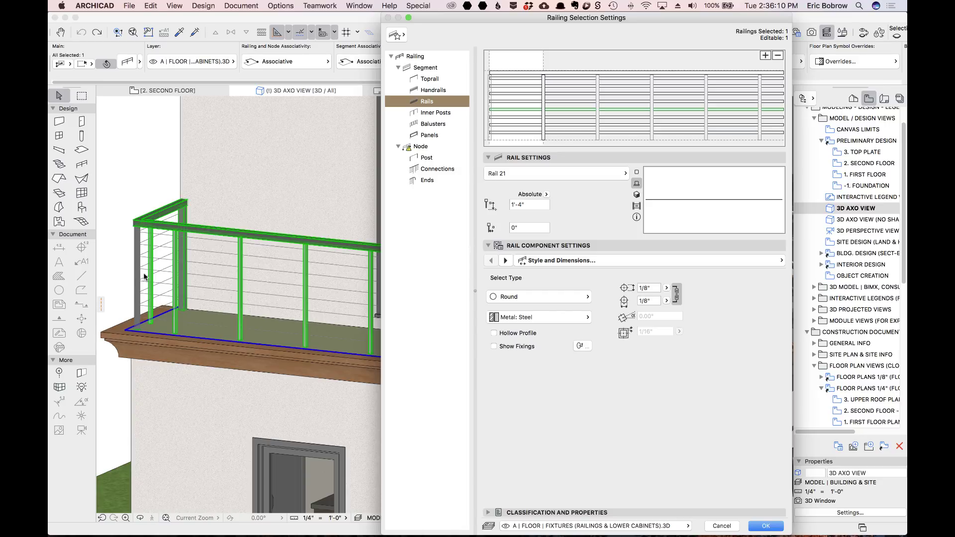
Set the inner post position to 2' for the whole balcony railing and apply the settings.
left_click(427, 113)
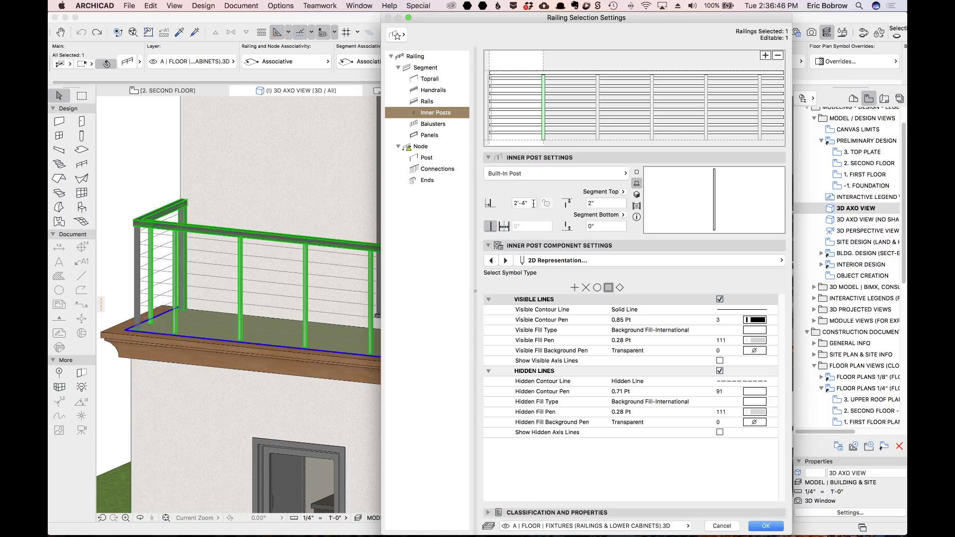
left_click_drag(532, 203, 511, 203)
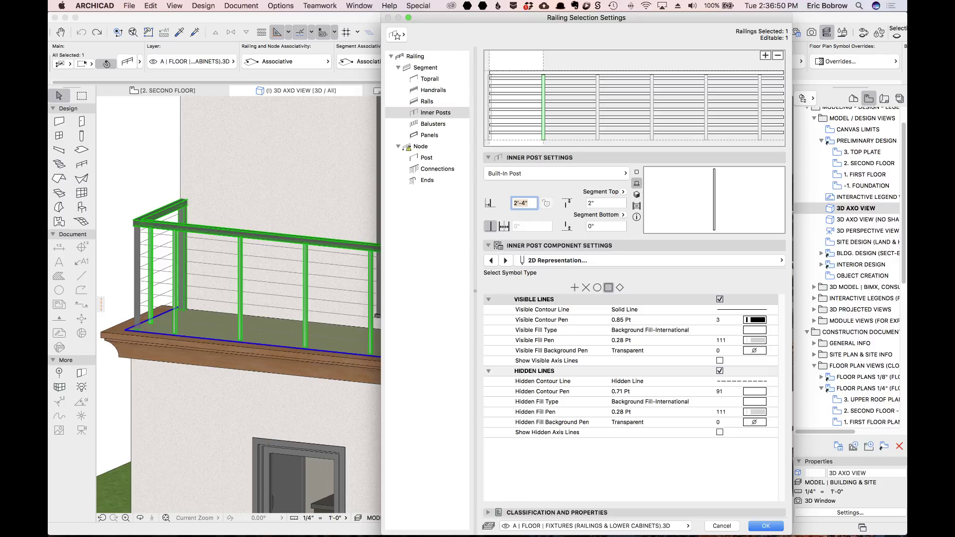
type("2'")
key("BackSpace")
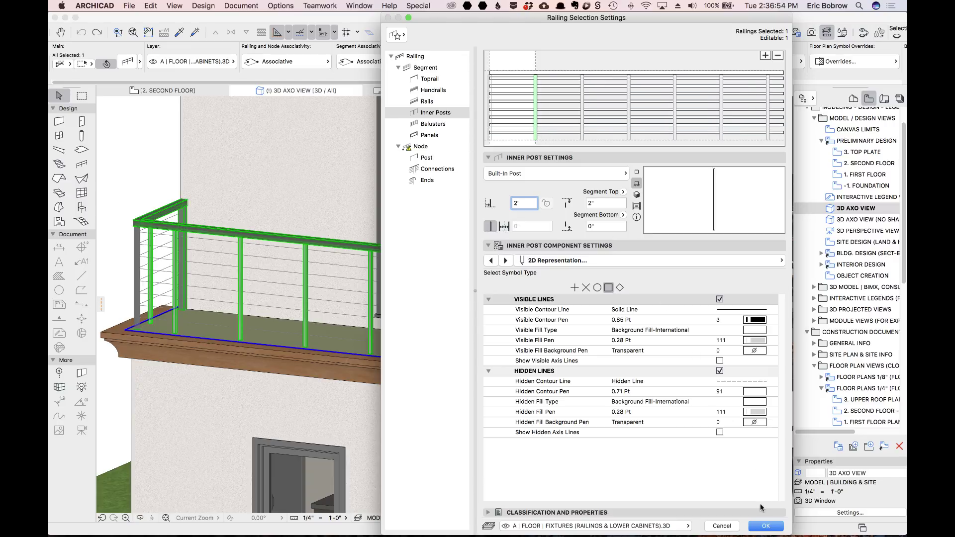
left_click(764, 526)
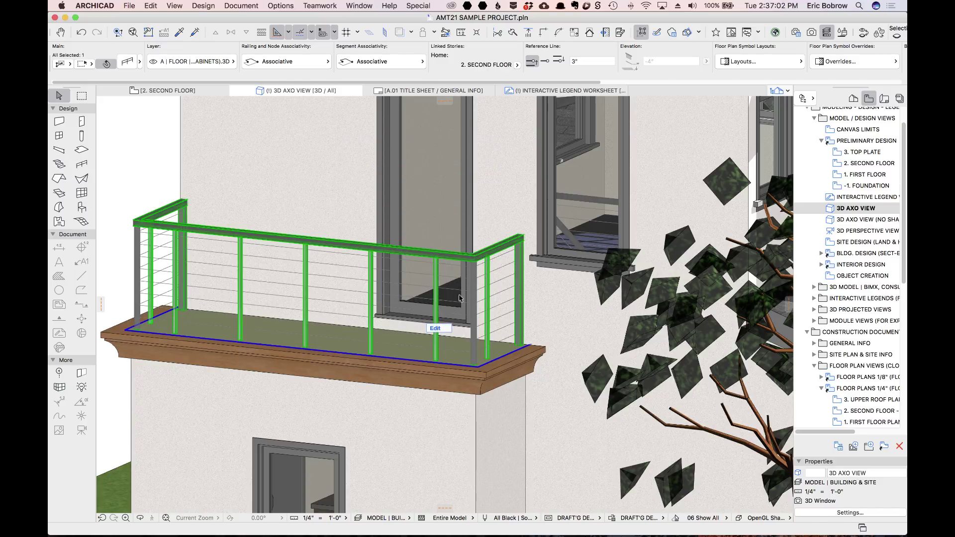
In the balcony railing's edit mode, set the position of the front segment's inner posts to 3'.
left_click(440, 329)
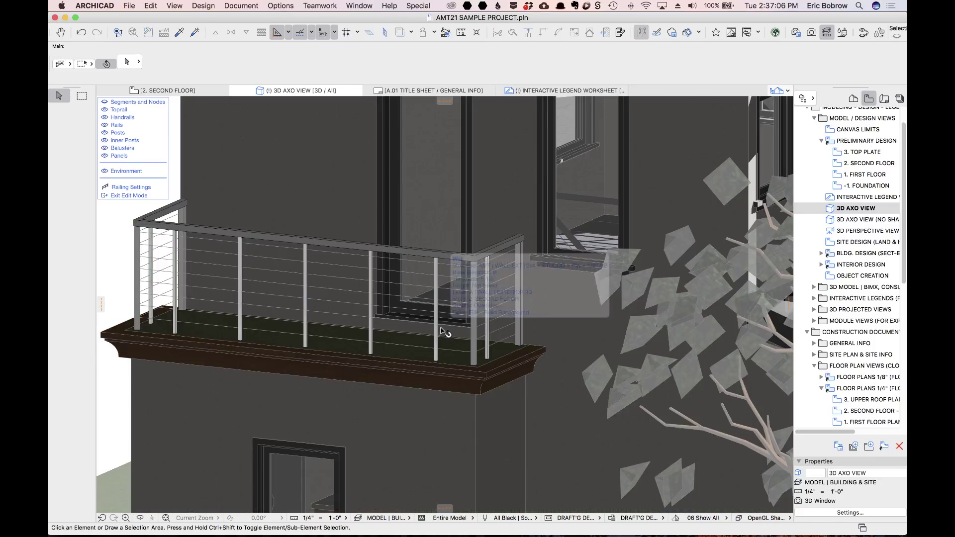
left_click(306, 330)
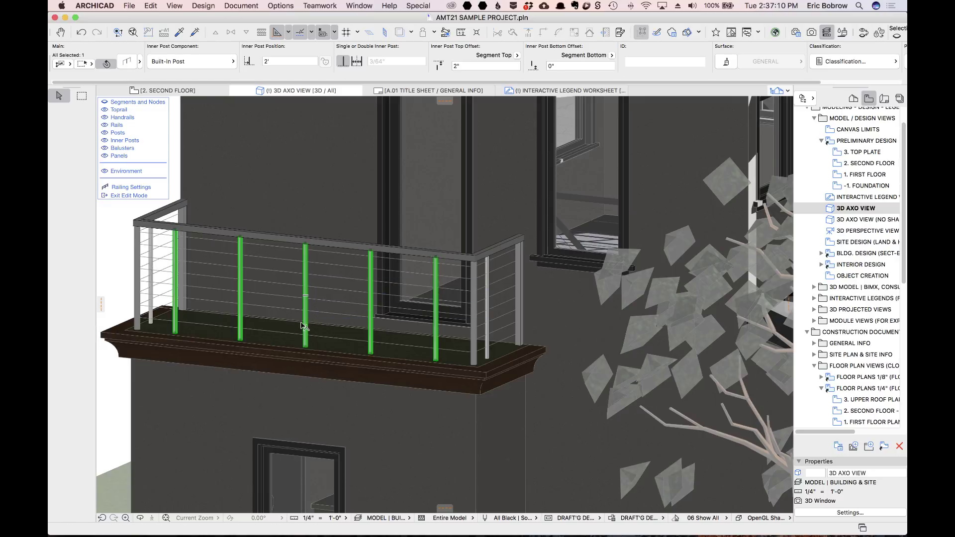
left_click(128, 62)
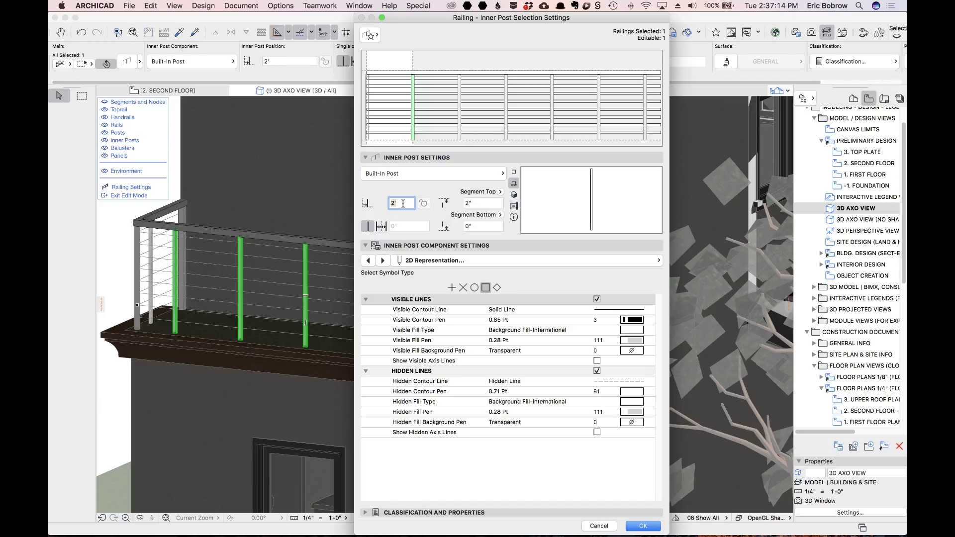
type("3")
left_click(644, 526)
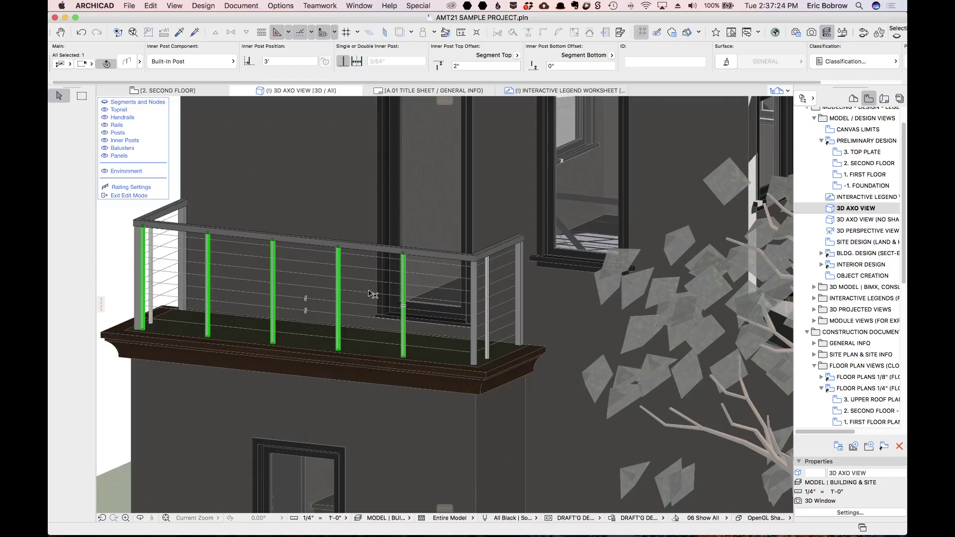
Switch the balcony railing's front segment to the Divide Segment into Divisions pattern distribution, with 3 divisions.
left_click(126, 62)
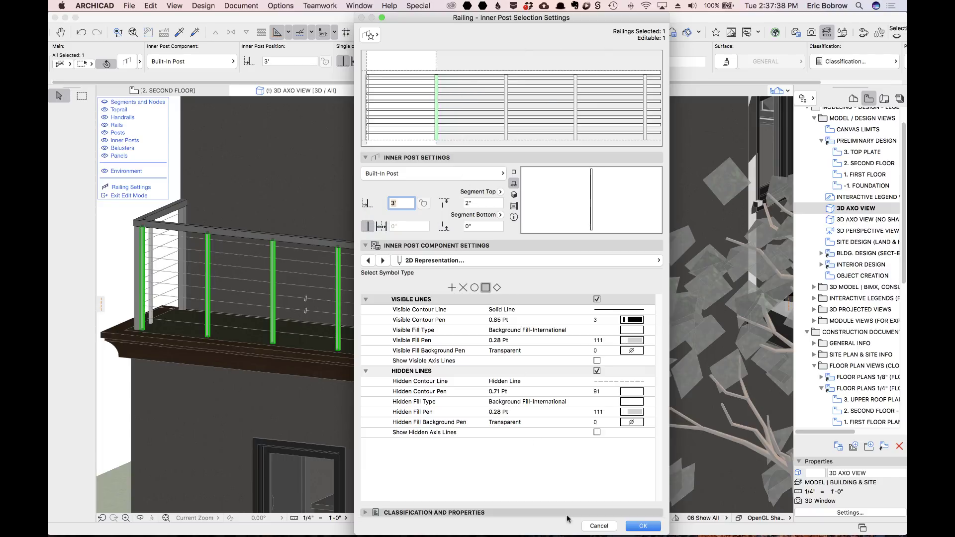
left_click(599, 526)
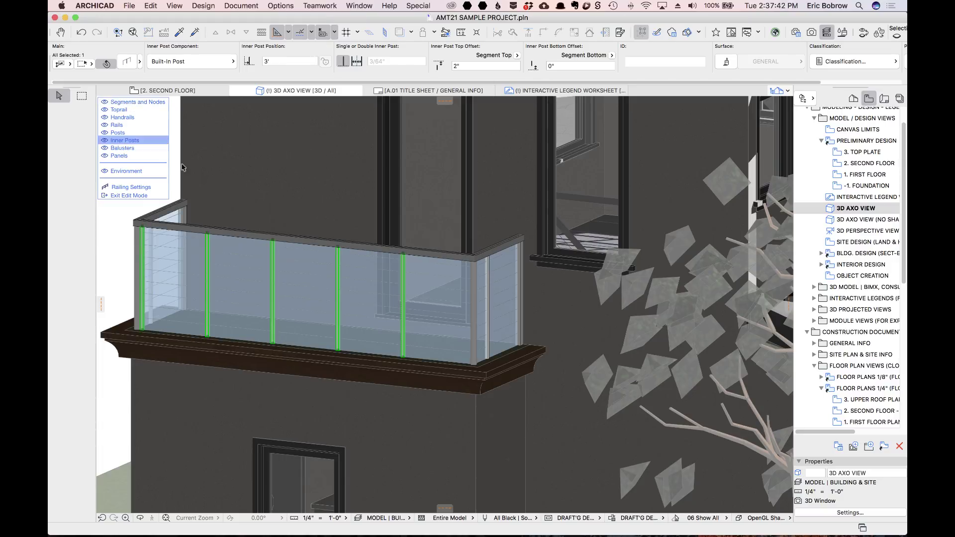
left_click(248, 331)
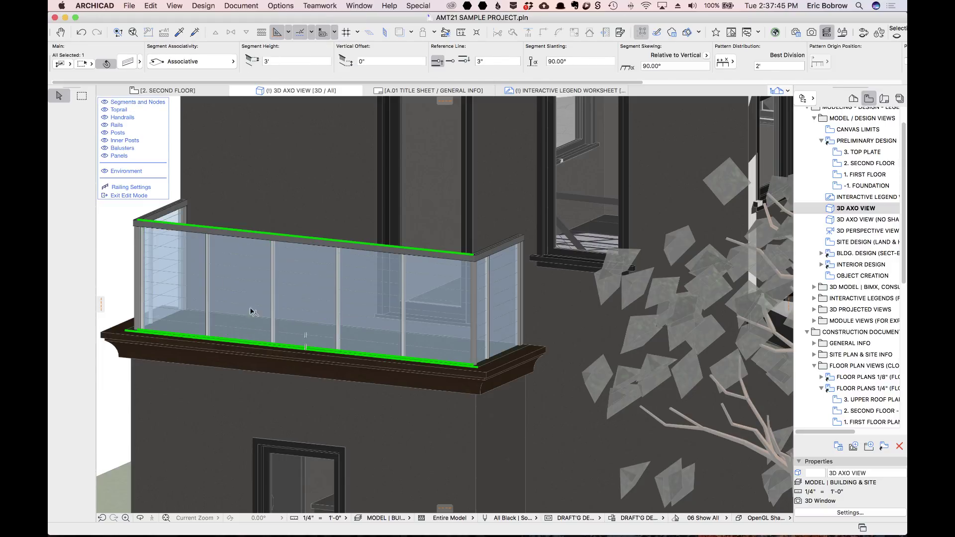
left_click(128, 61)
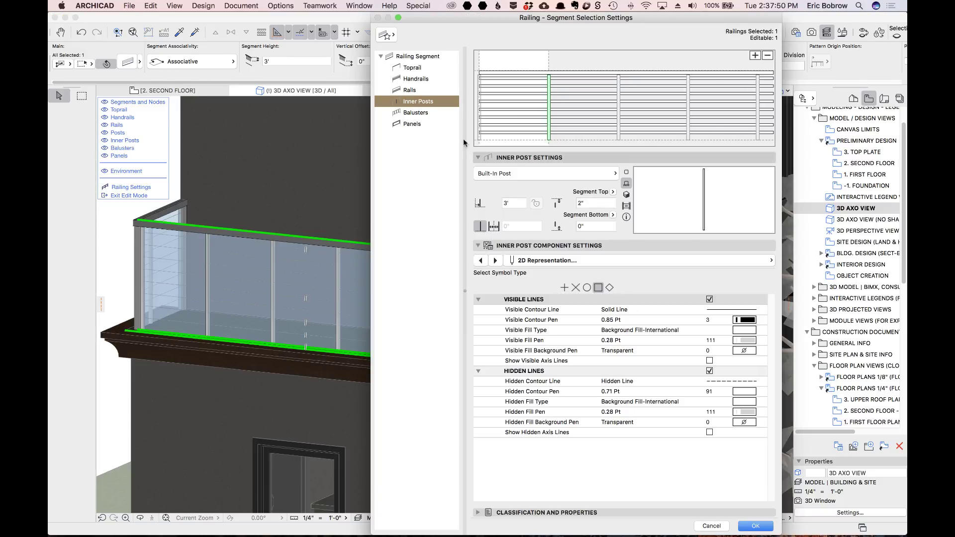
left_click(423, 58)
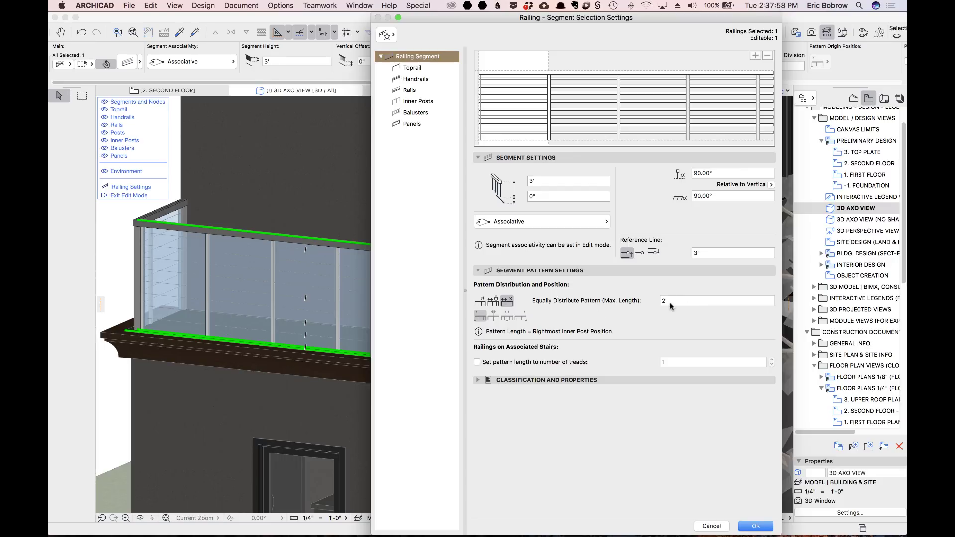
left_click(481, 301)
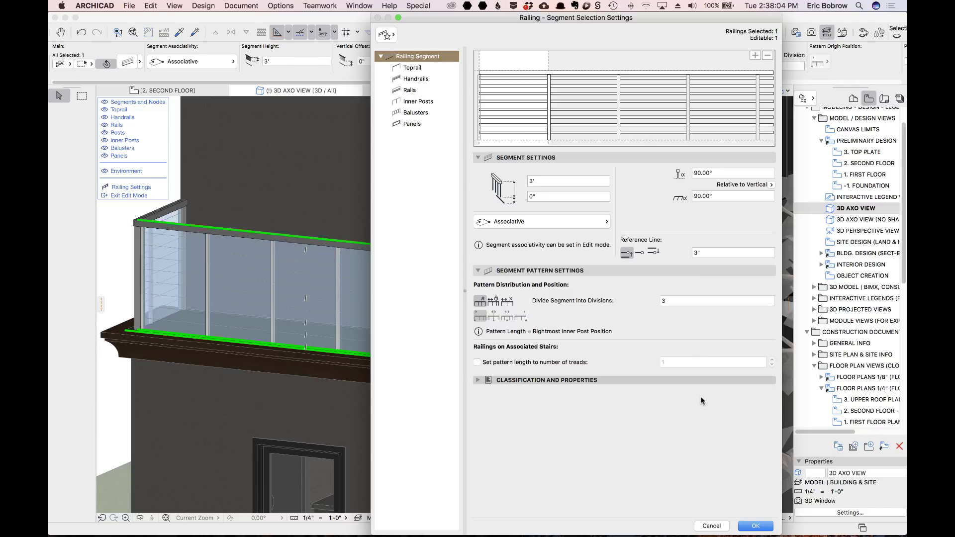
left_click(752, 526)
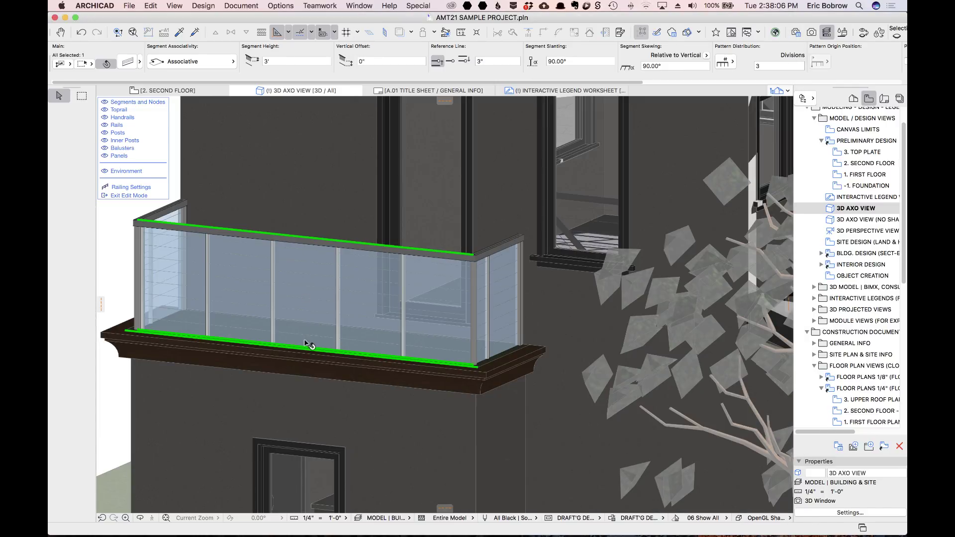
Set the front railing segment's number of divisions to 2.
left_click(127, 63)
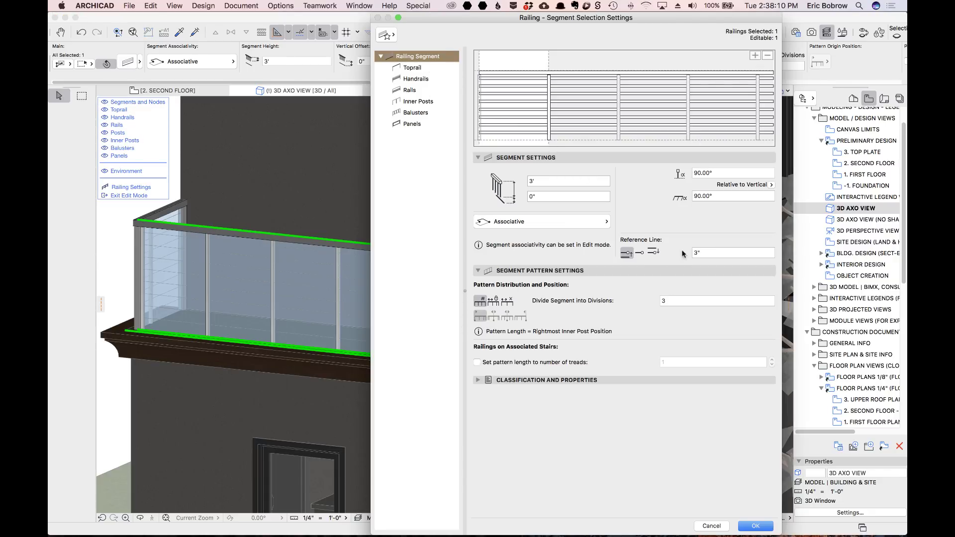
left_click(668, 302)
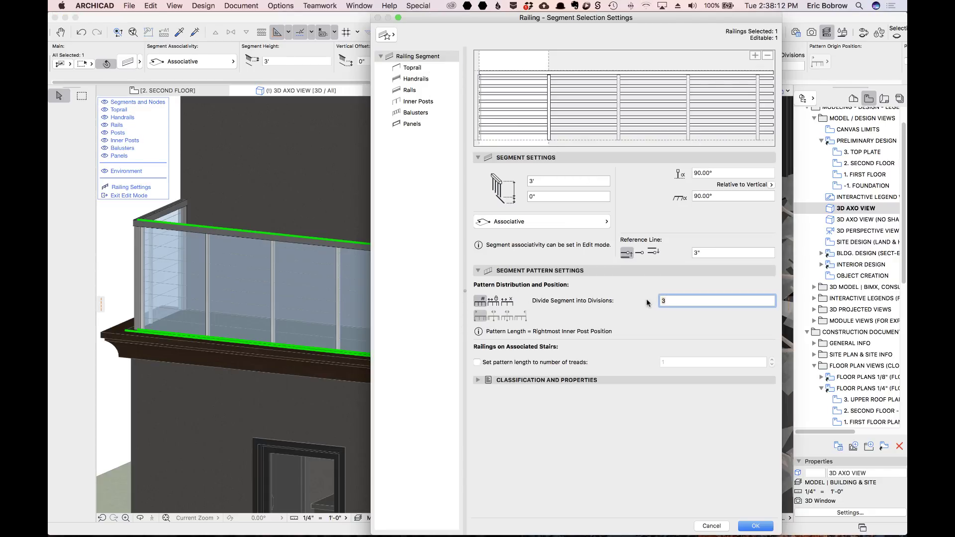
type("2")
left_click(752, 526)
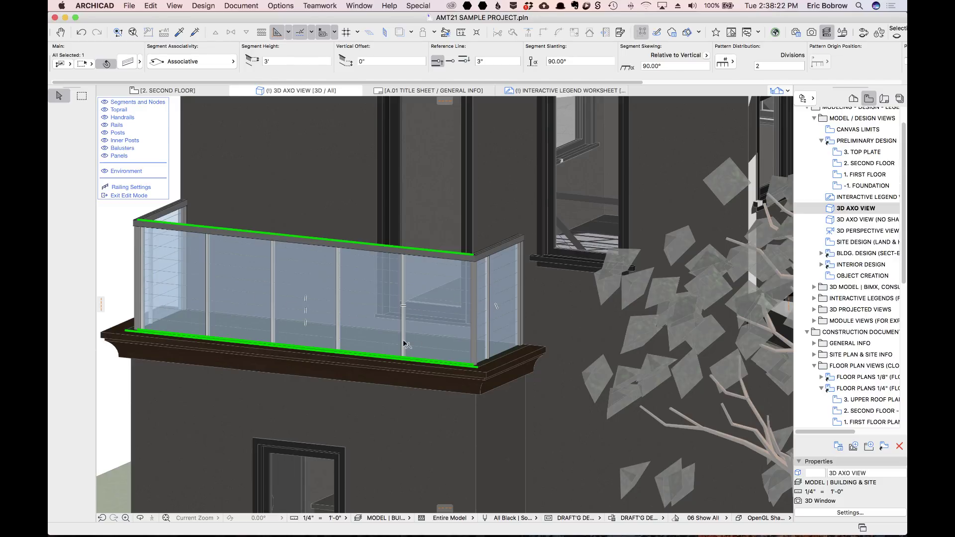
Change the short side segment beside the window to the Divide Segment into Divisions pattern distribution, with 2 divisions.
left_click(500, 355)
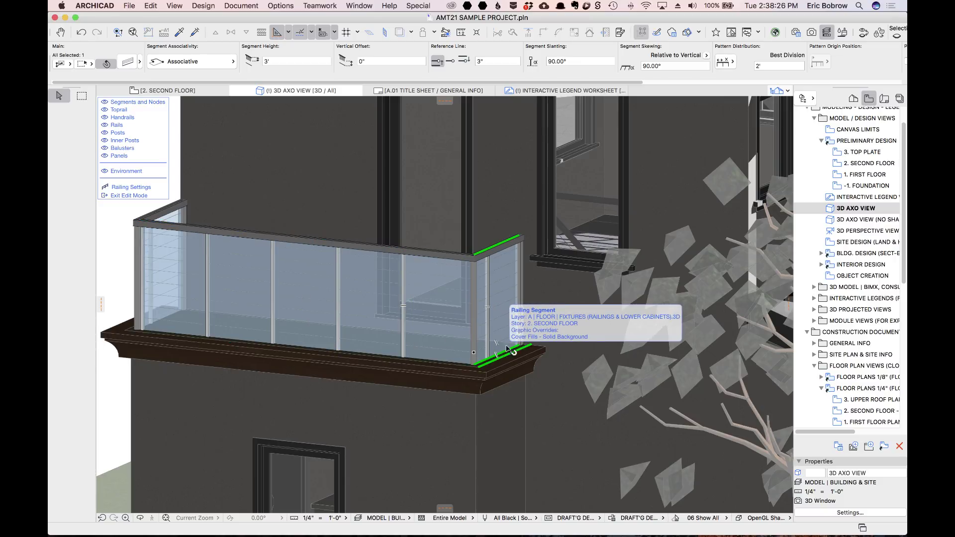
left_click(128, 61)
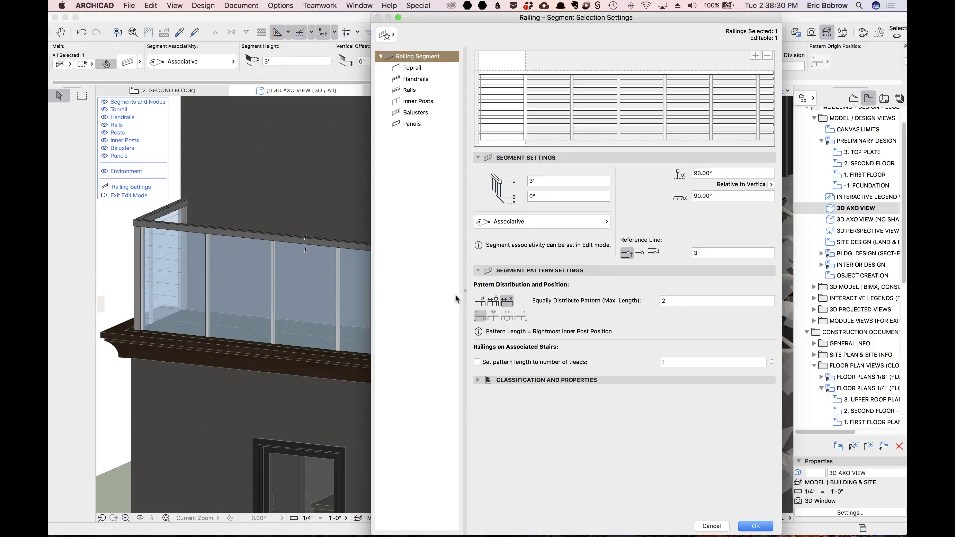
left_click(479, 300)
left_click(661, 302)
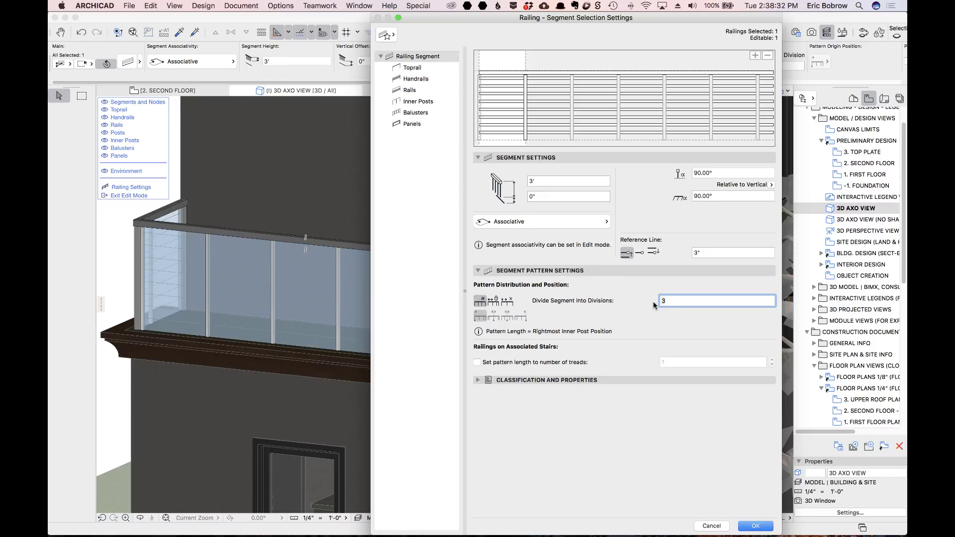
left_click(753, 526)
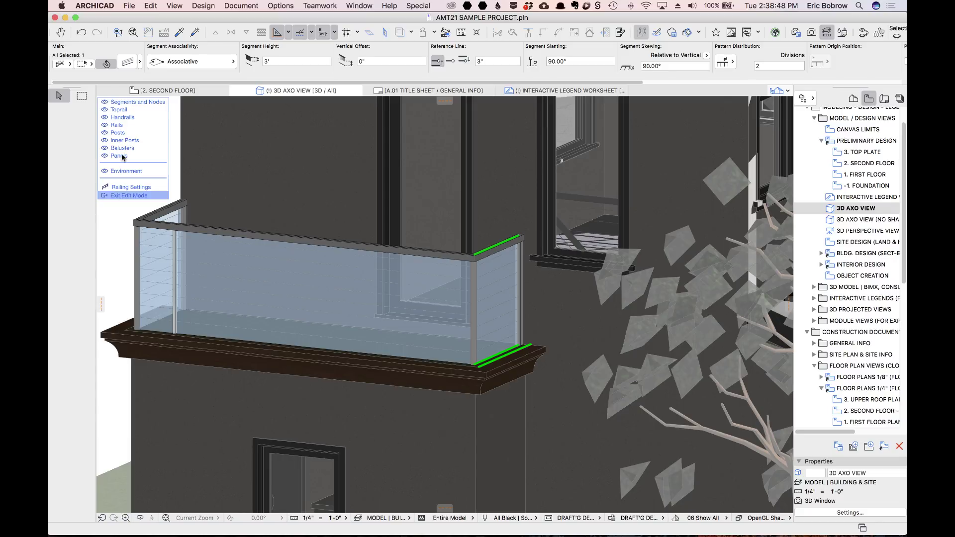
Hide the posts and set the pattern continuity of both front corner nodes to crop the segment at the node.
left_click(104, 133)
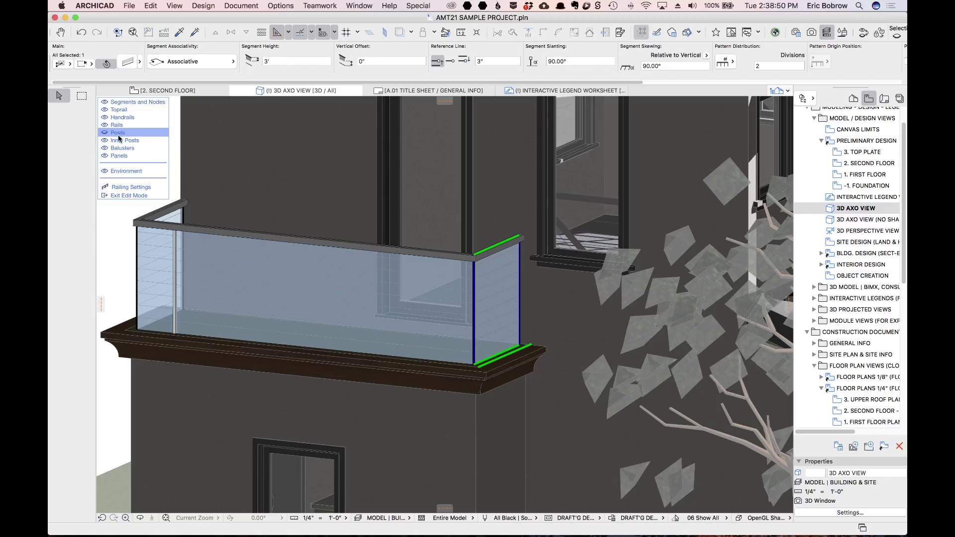
left_click(474, 299)
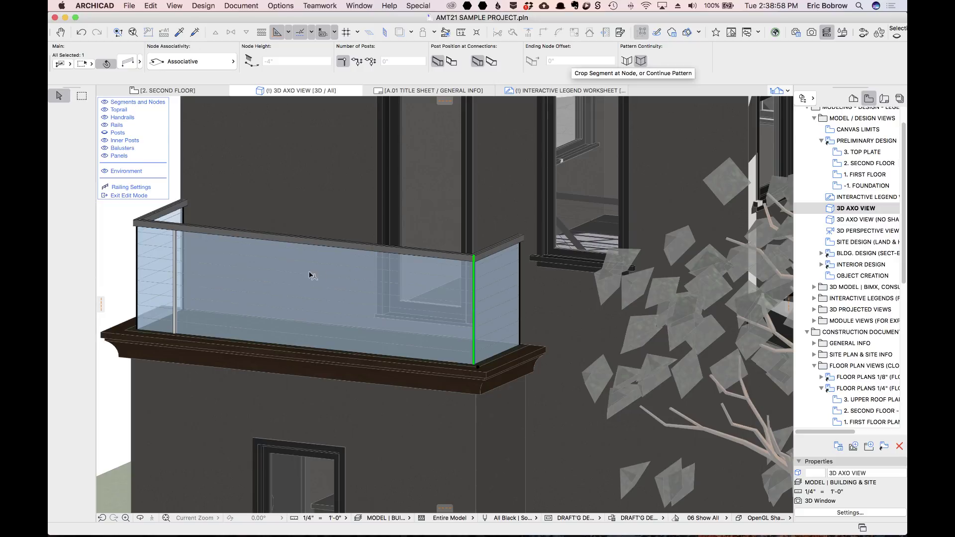
left_click(627, 61)
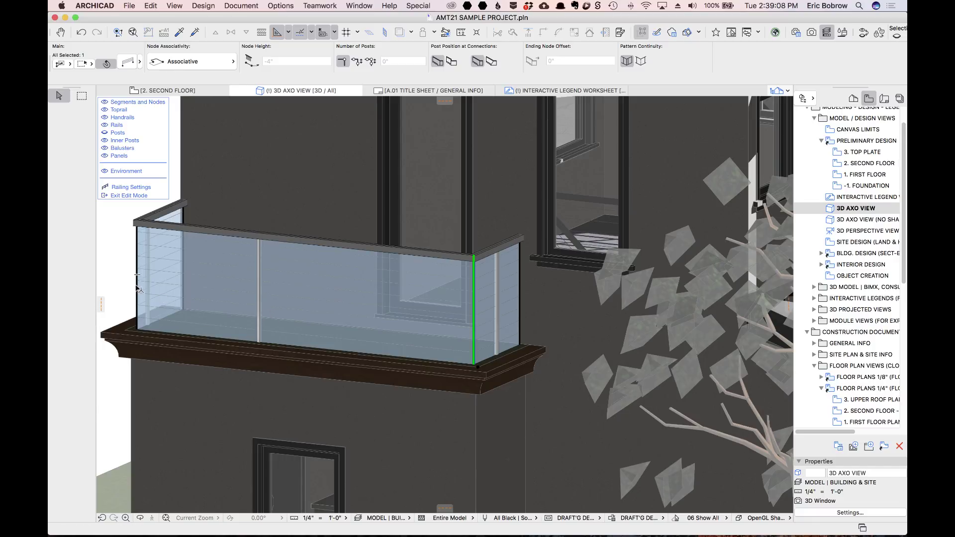
left_click(137, 286)
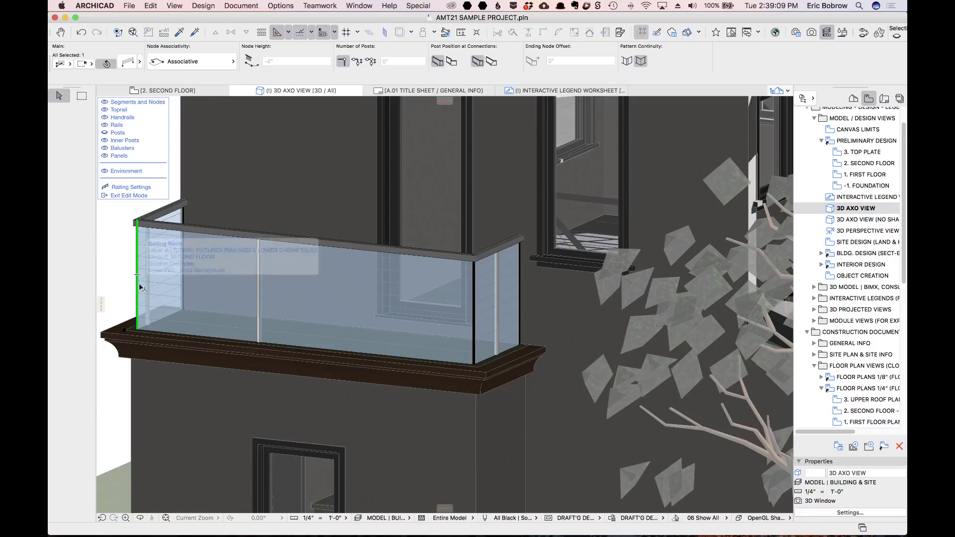
left_click(626, 62)
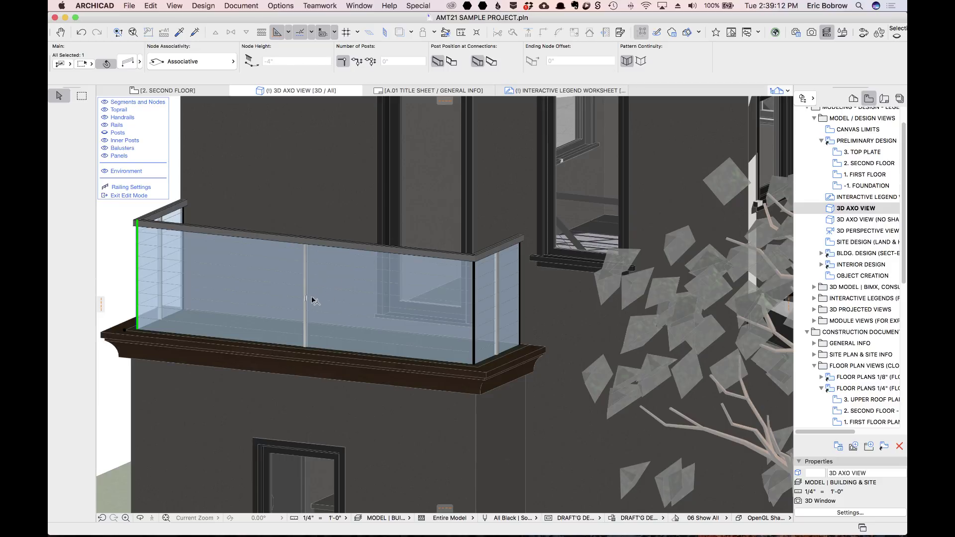
left_click(121, 293)
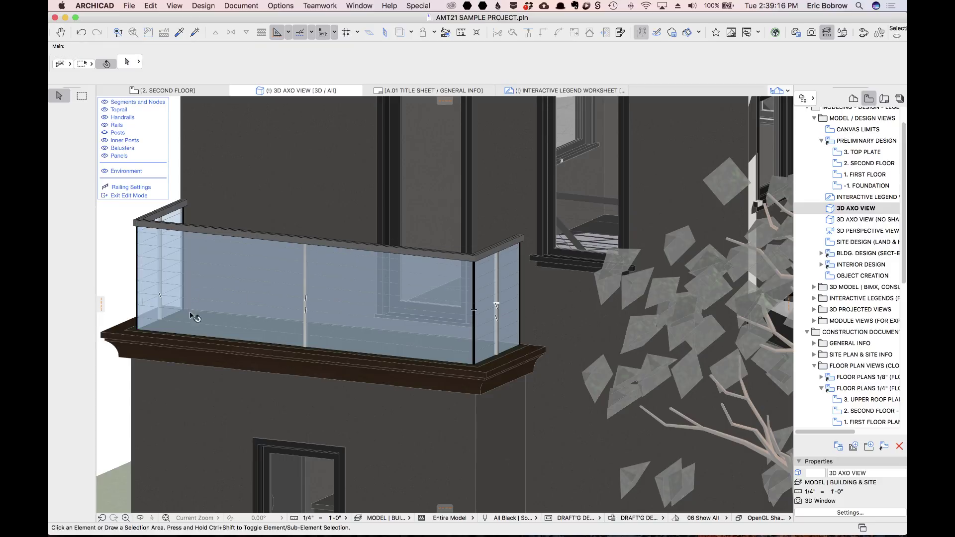
Divide the front railing segment into 3 divisions in its segment settings, and clear the selection.
left_click(195, 334)
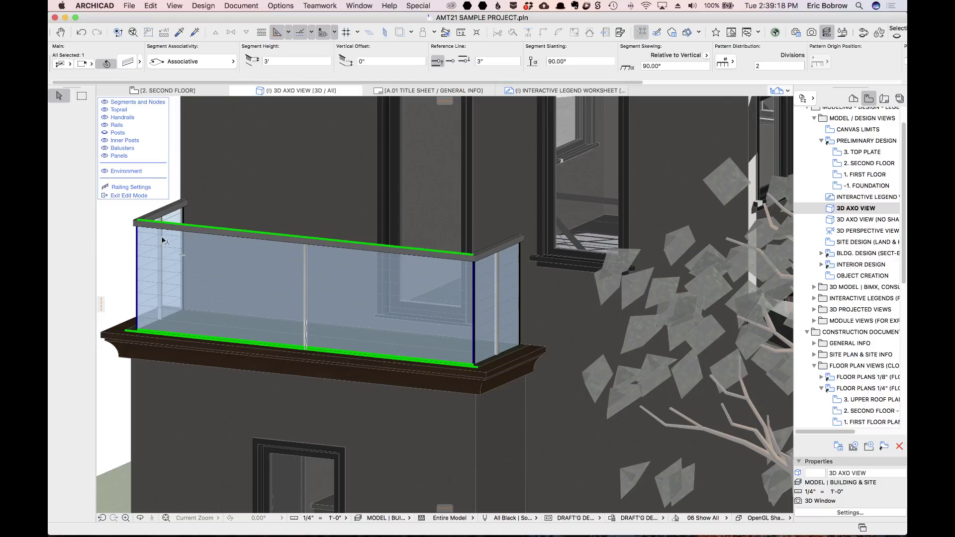
left_click(130, 60)
left_click(676, 302)
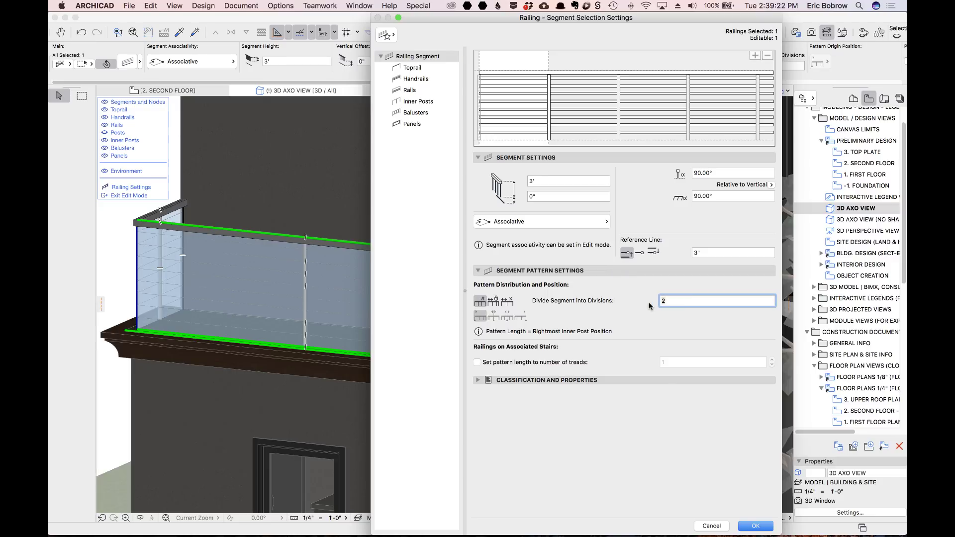
type("3")
left_click(754, 527)
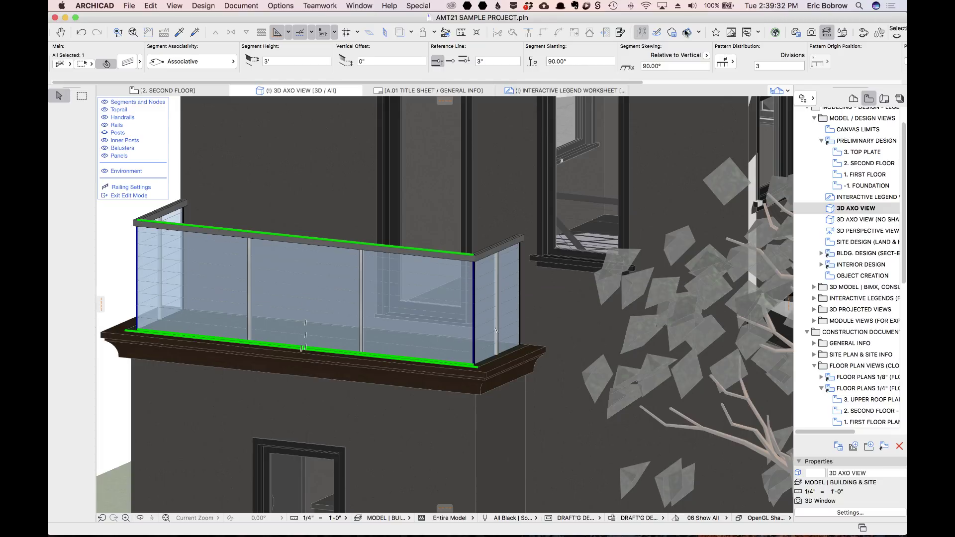
left_click(119, 234)
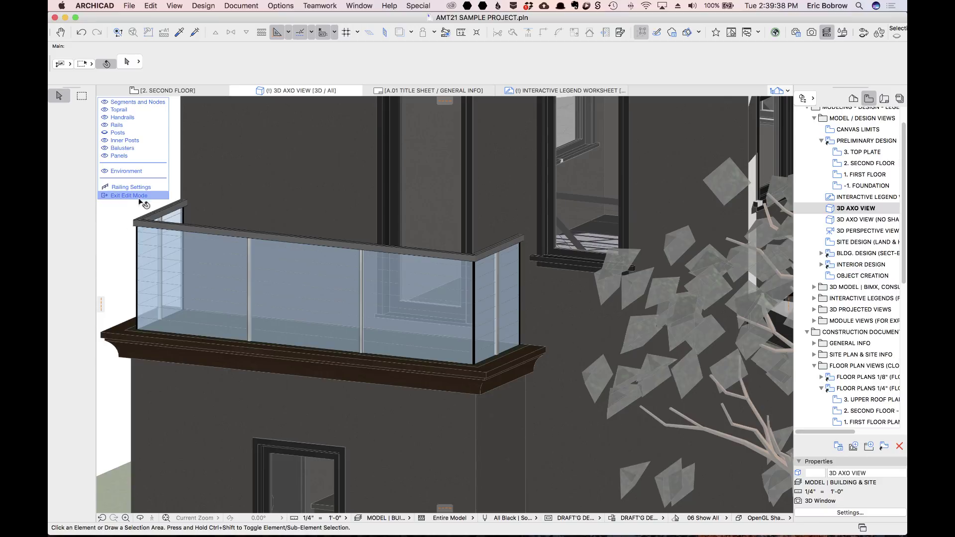
Check the front corner node's pattern continuity, exit the railing's edit mode, and reselect the whole balcony railing.
left_click(475, 314)
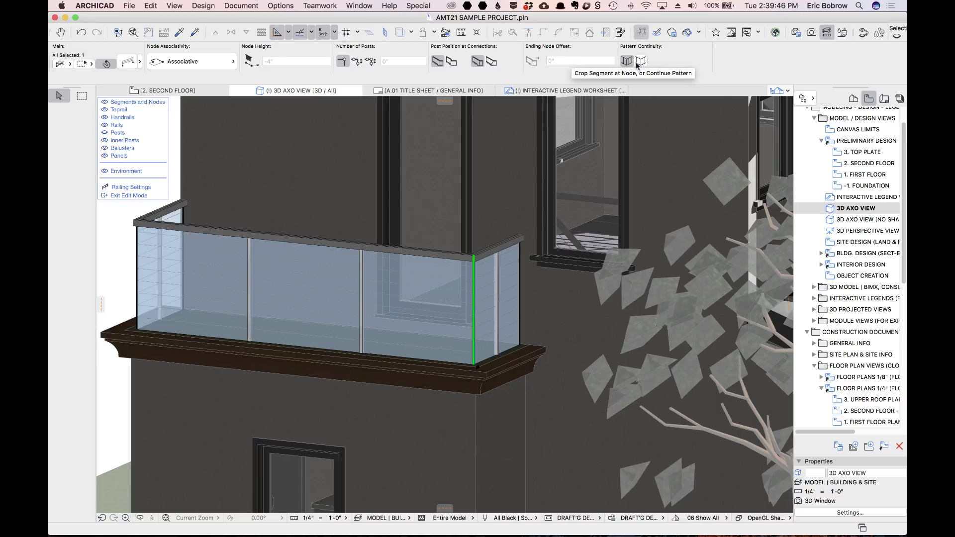
left_click(125, 196)
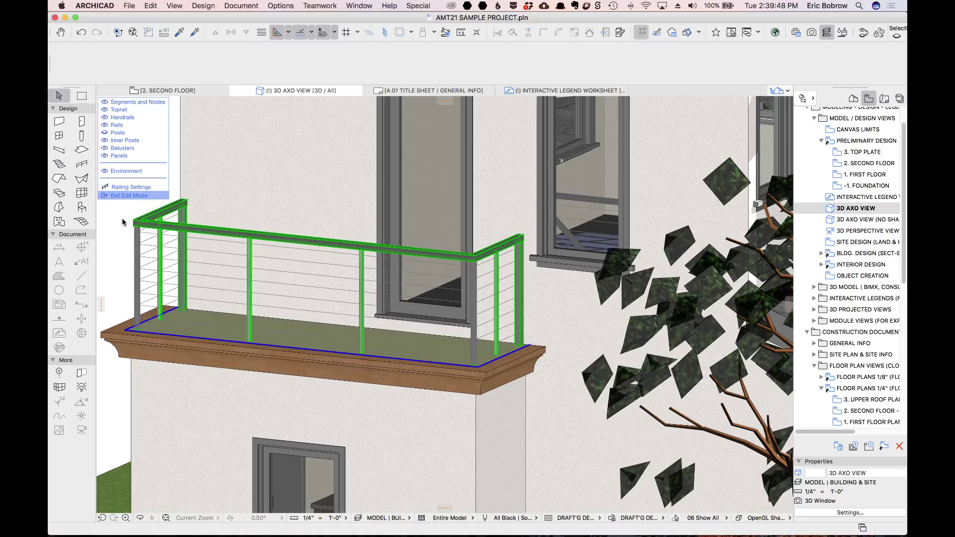
left_click(140, 192)
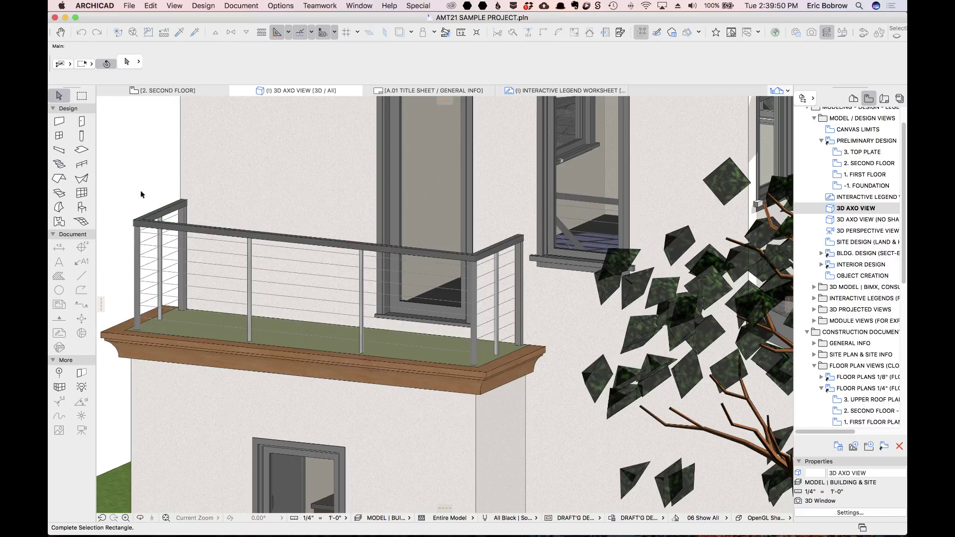
left_click(137, 179)
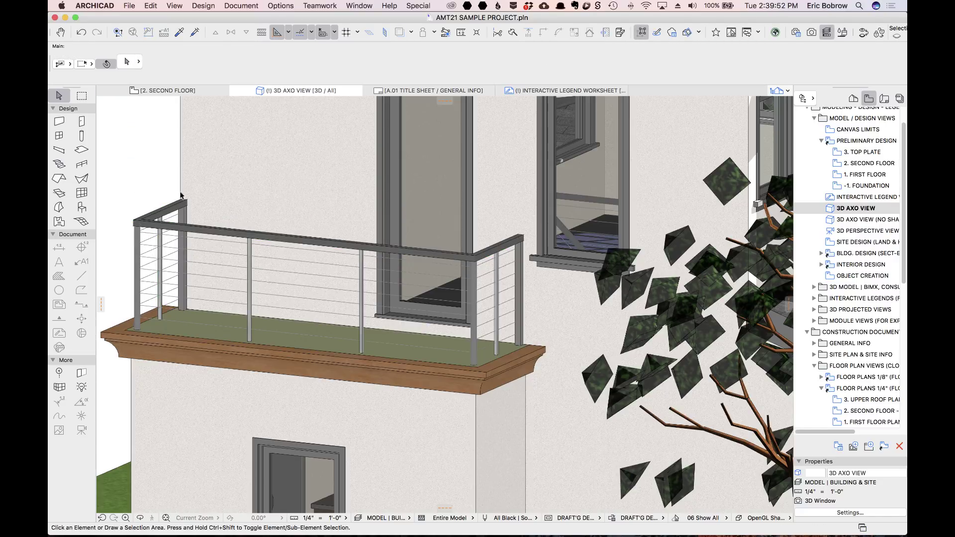
left_click(281, 240)
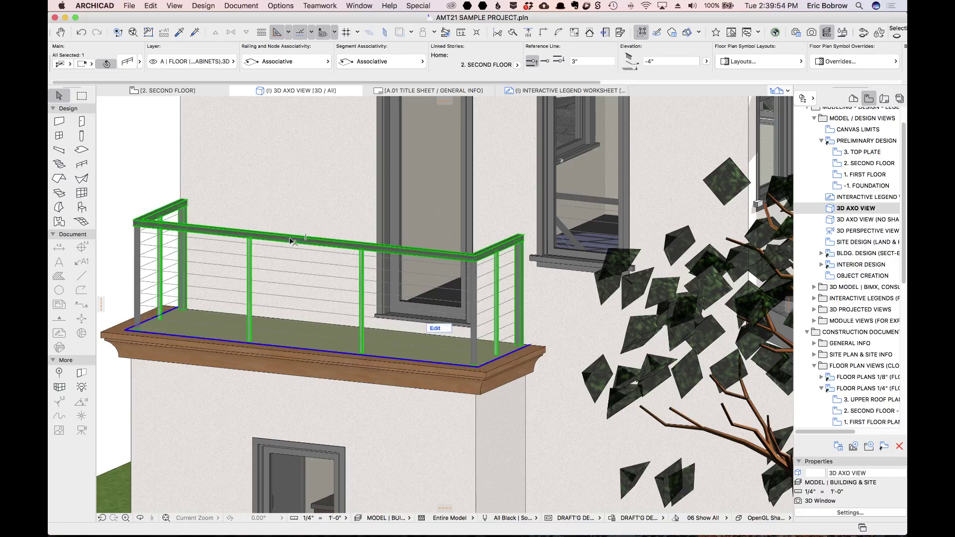